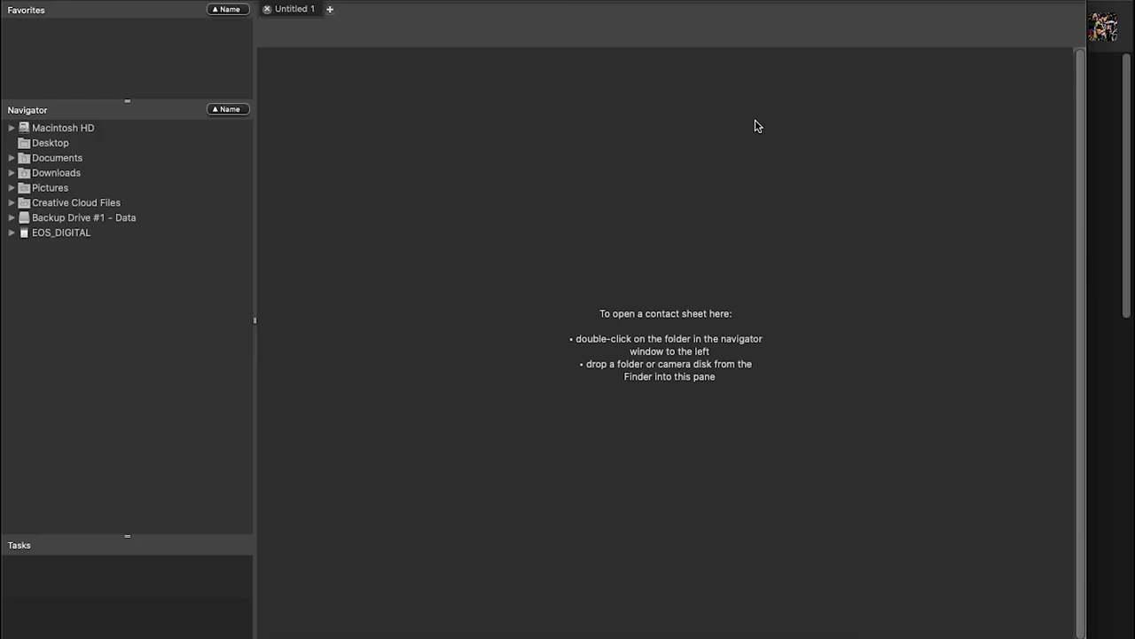
Create a new folder named Goggles inside Backup Drive > 2020 > February > 20200221-yonda
left_click(11, 232)
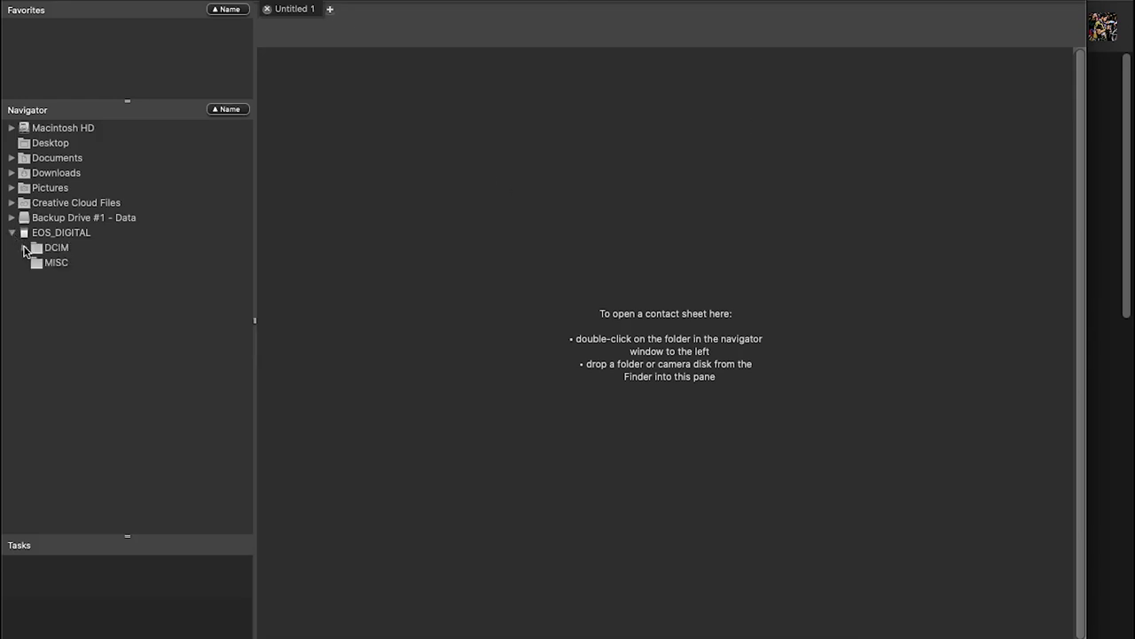
left_click(11, 217)
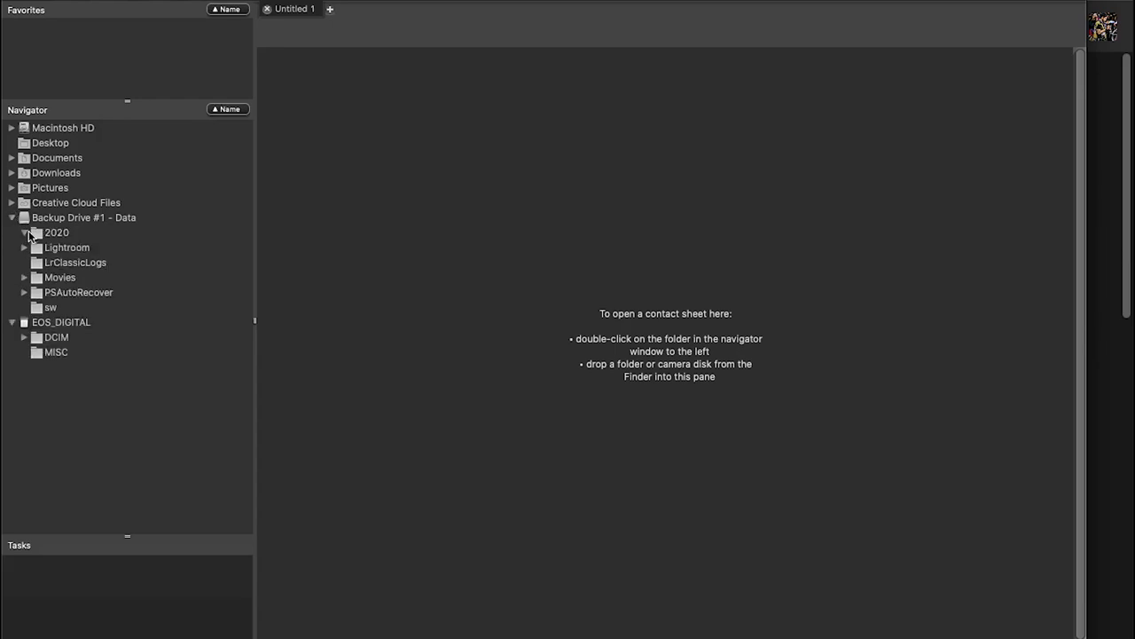
left_click(25, 233)
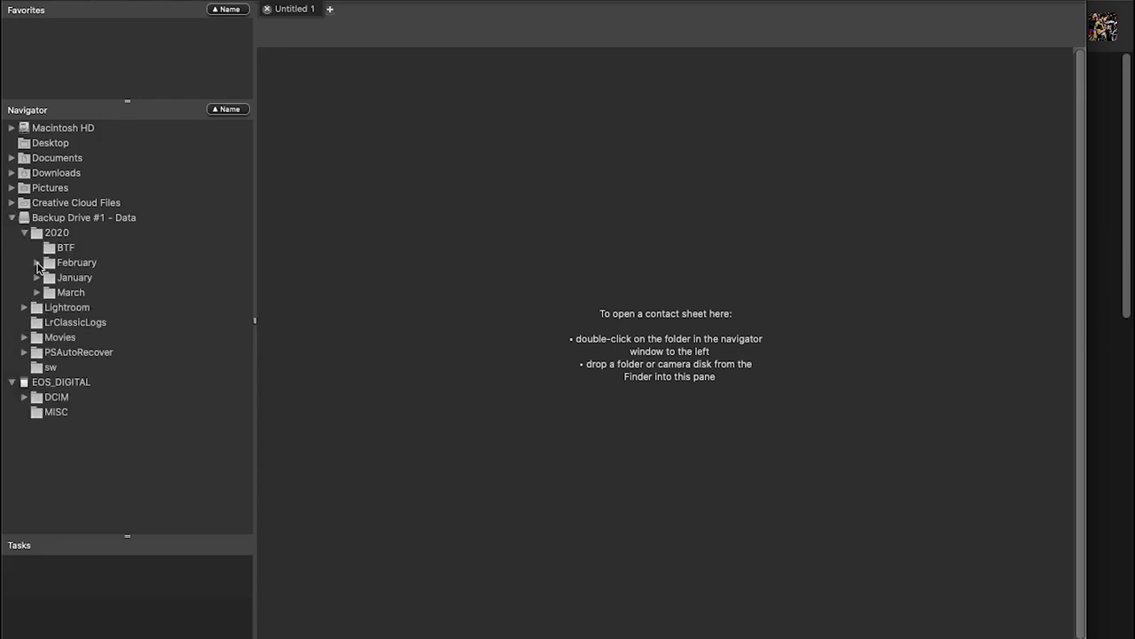
left_click(37, 263)
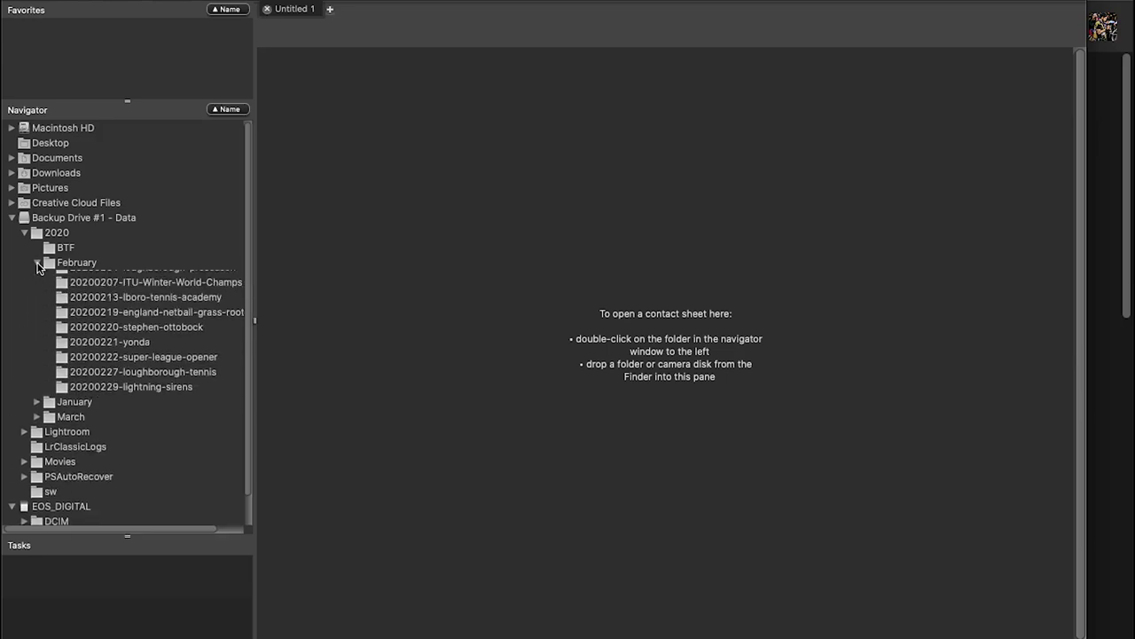
right_click(108, 356)
left_click(150, 387)
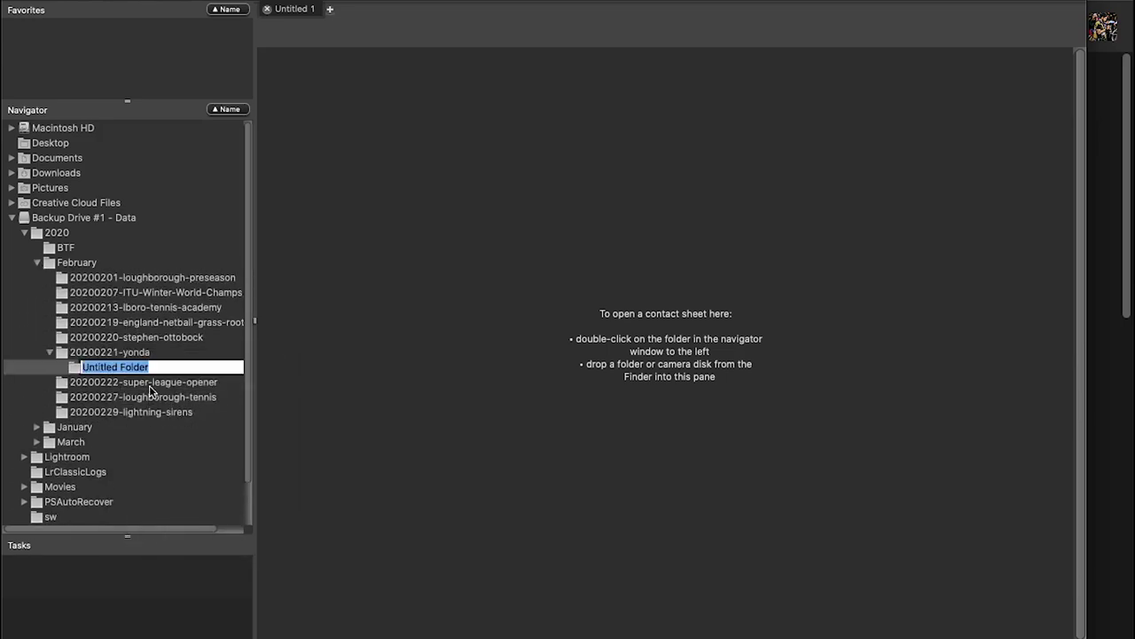
key("Escape")
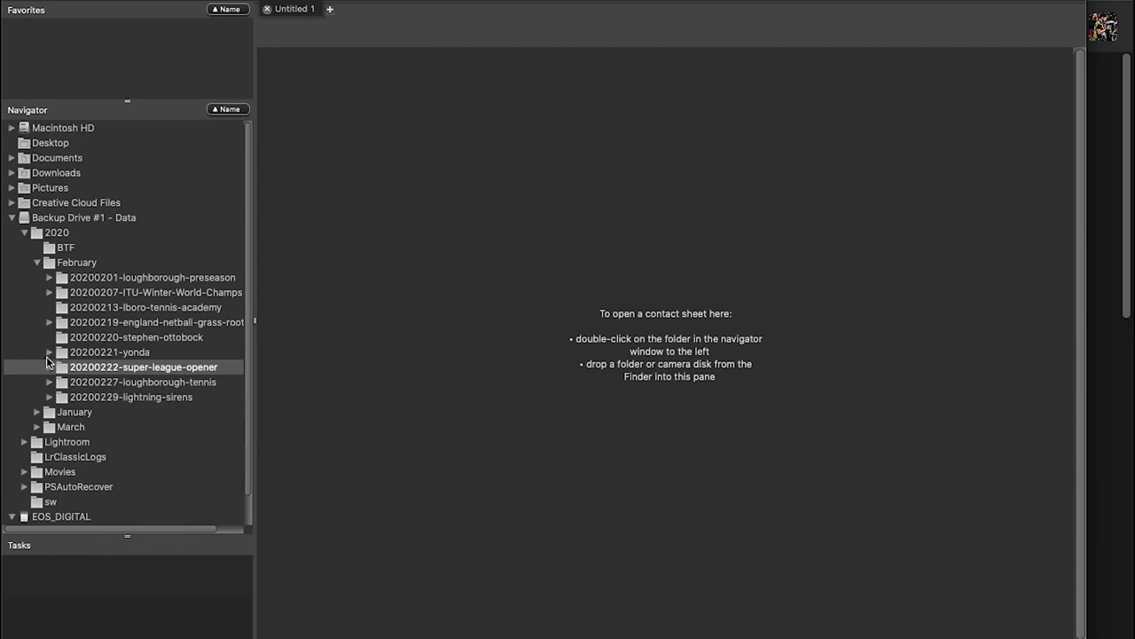
left_click(46, 356)
left_click(121, 369)
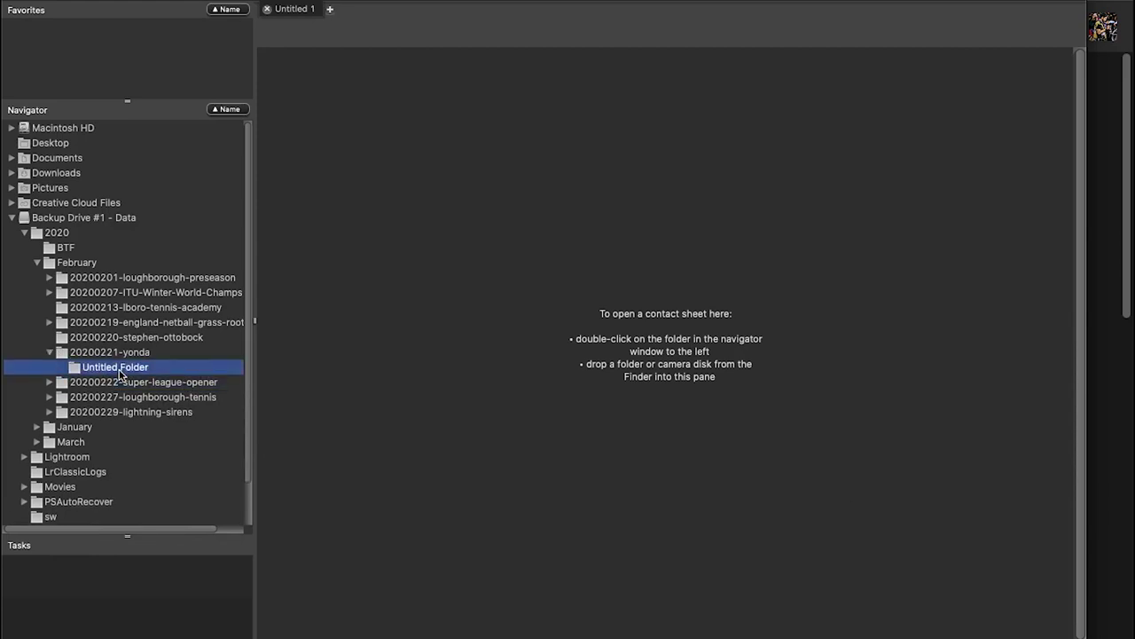
right_click(120, 372)
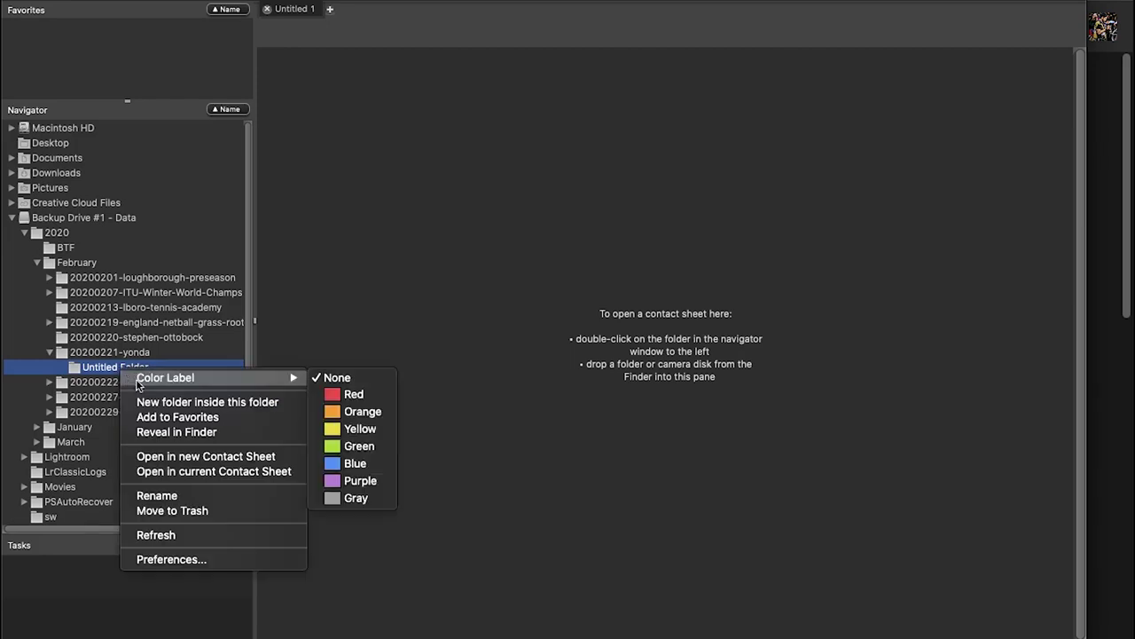
left_click(169, 496)
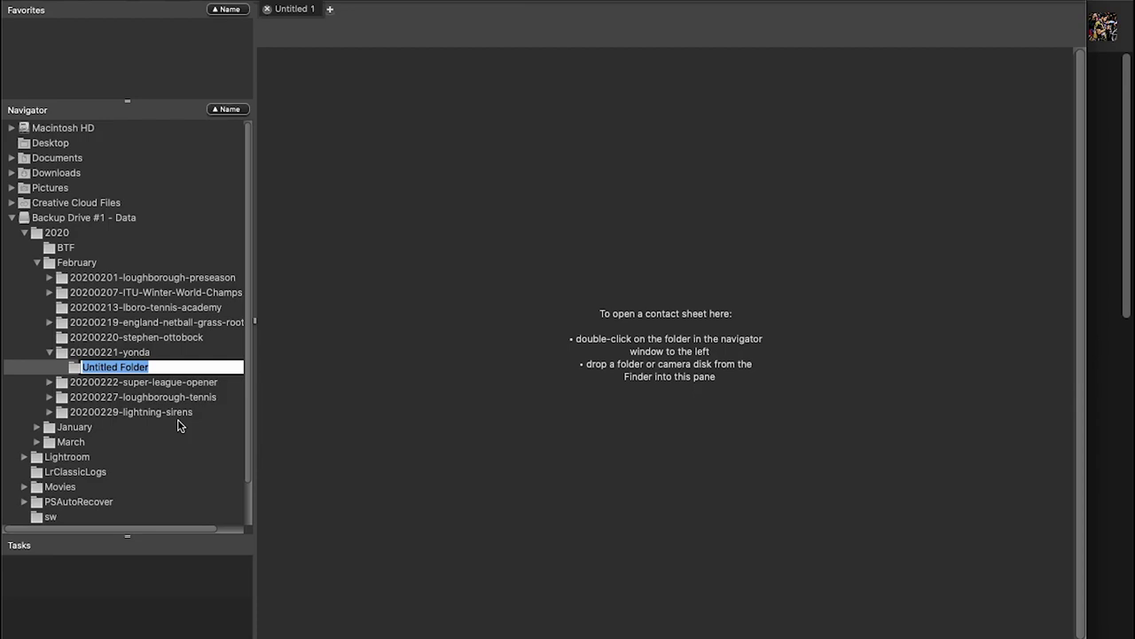
type("Goggles")
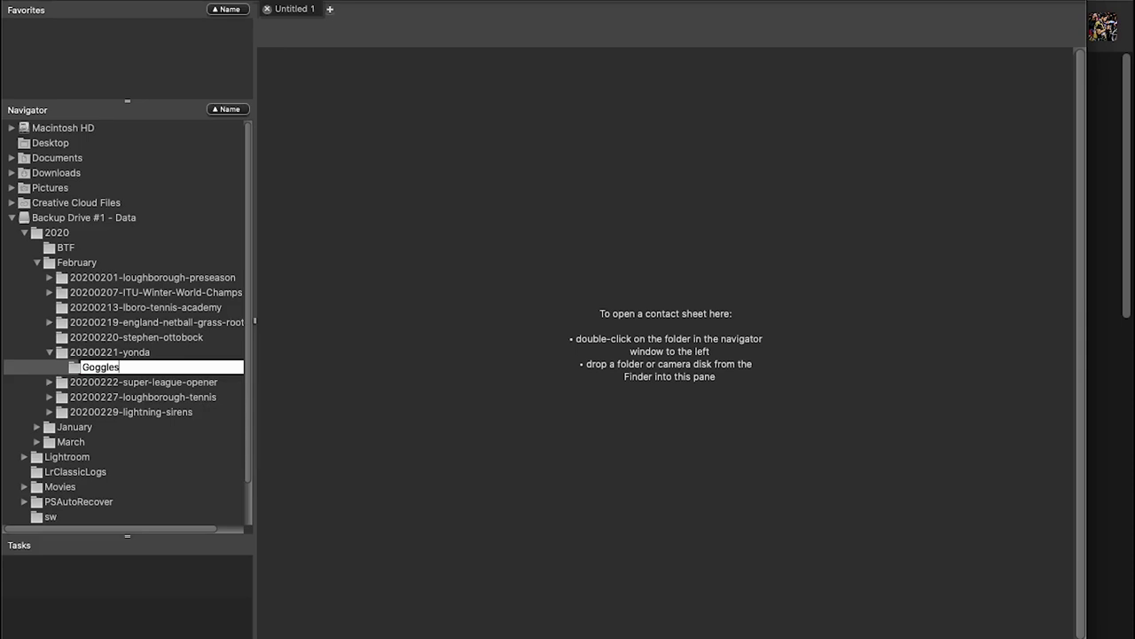
key("Return")
Open the camera card's DCIM > 100EOS5D folder as a contact sheet
scroll(89, 453, "down", 1)
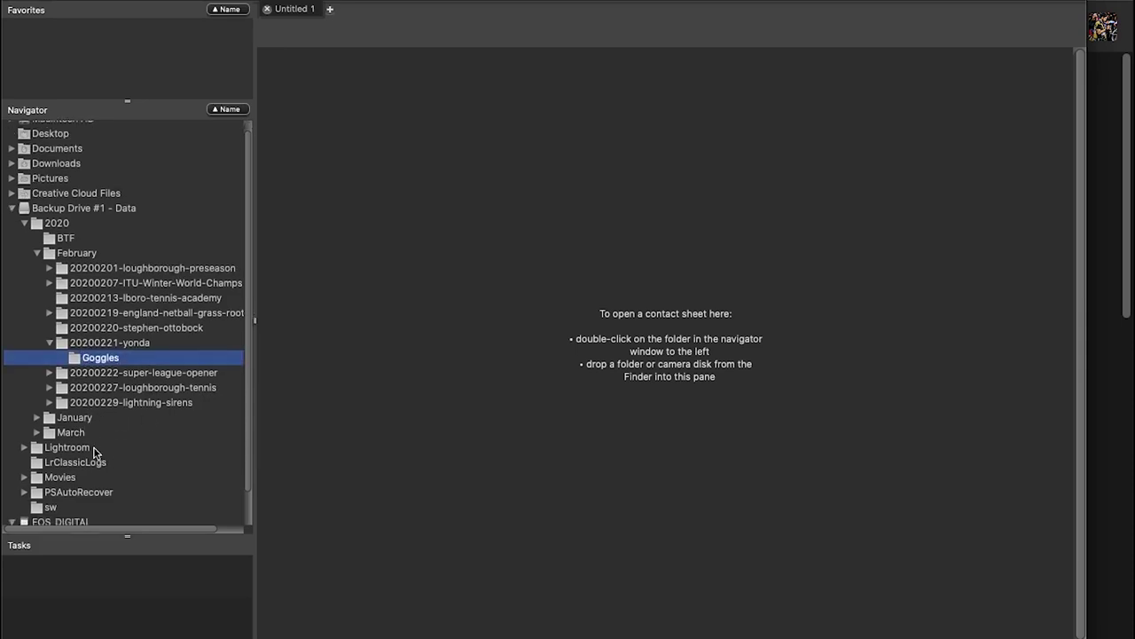
left_click(12, 518)
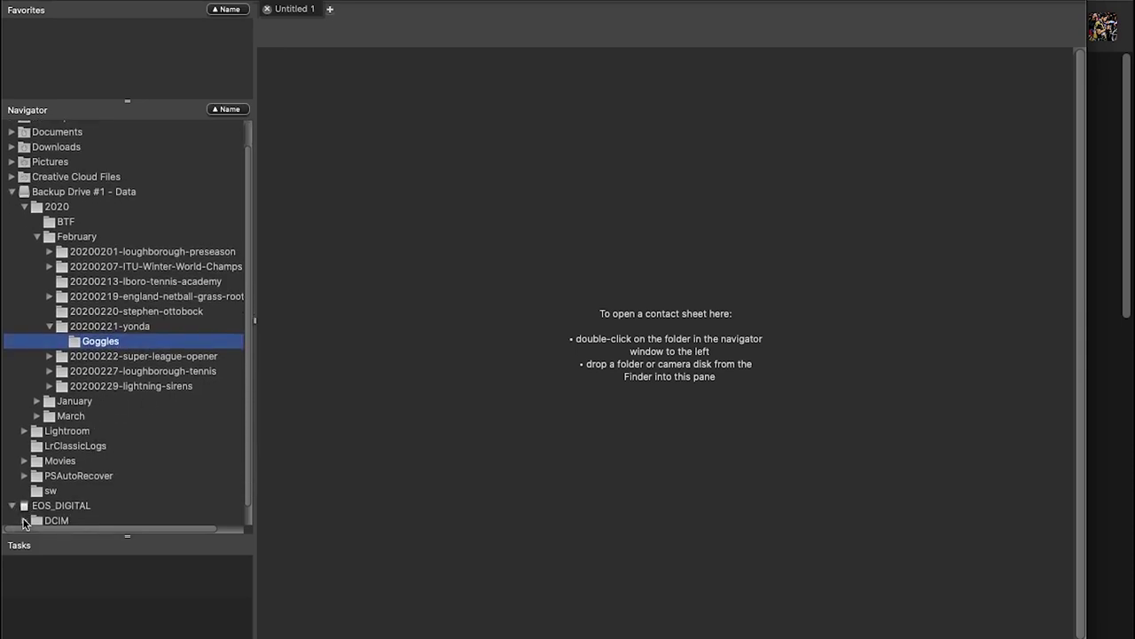
scroll(64, 515, "down", 1)
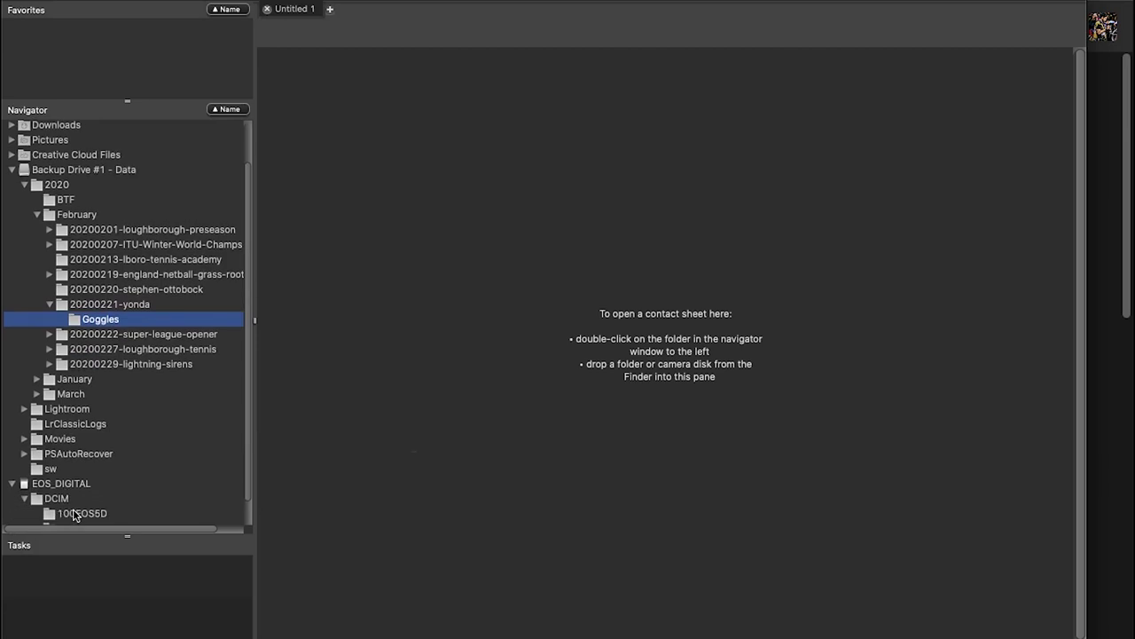
double_click(75, 515)
Select all 20 CR2 card images, copy them into Goggles, and show the Goggles contact sheet
mouse_move(298, 105)
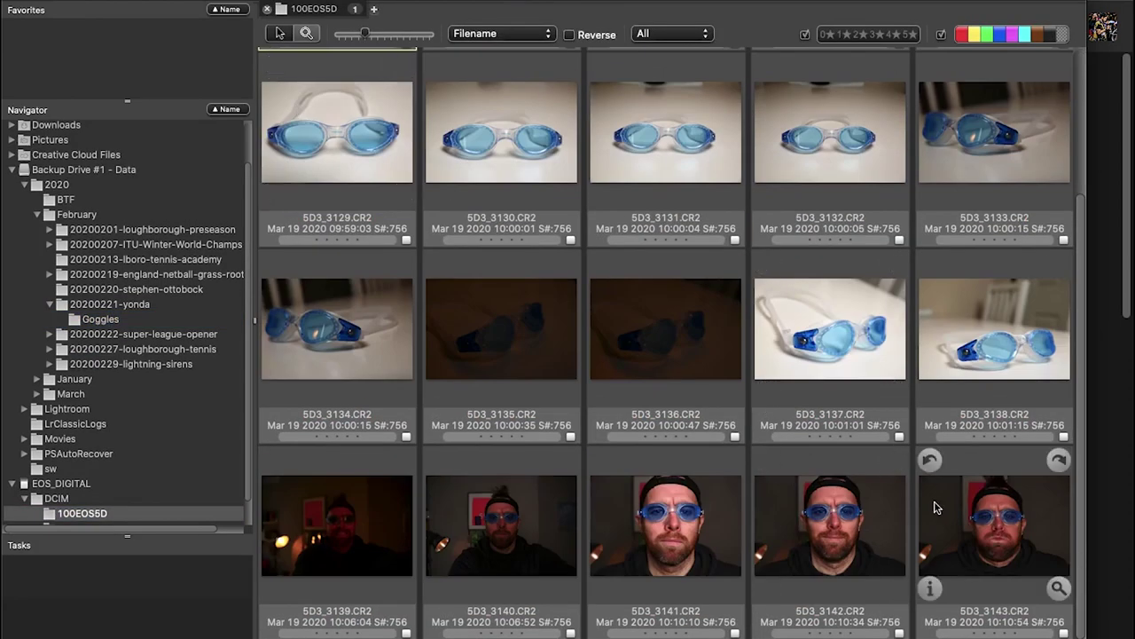
key("super+a")
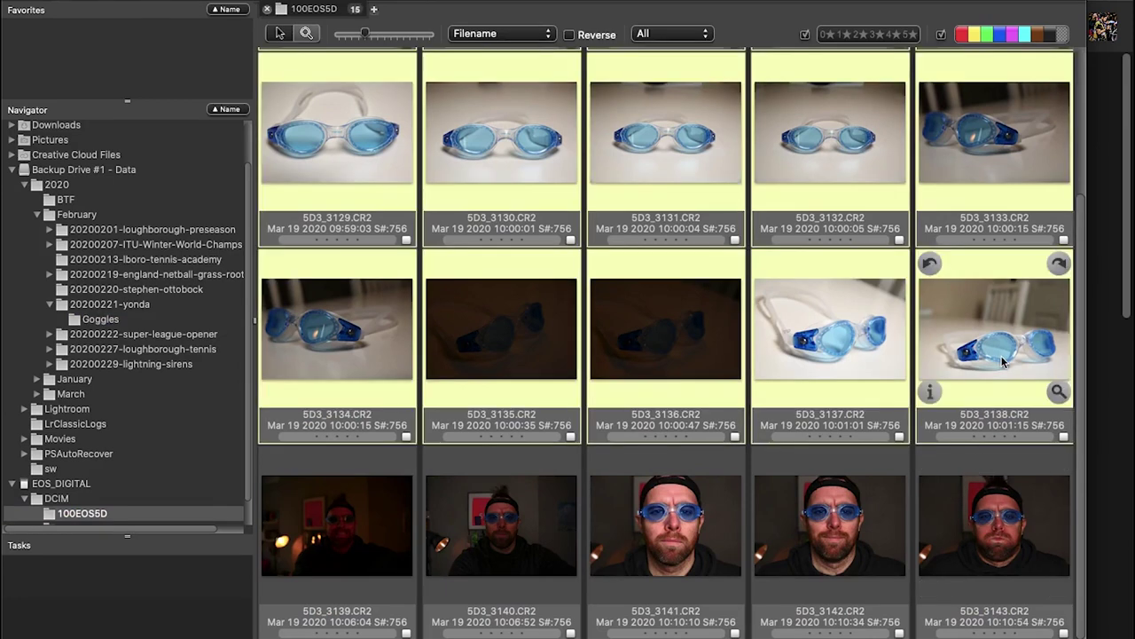
left_click_drag(335, 519, 194, 323)
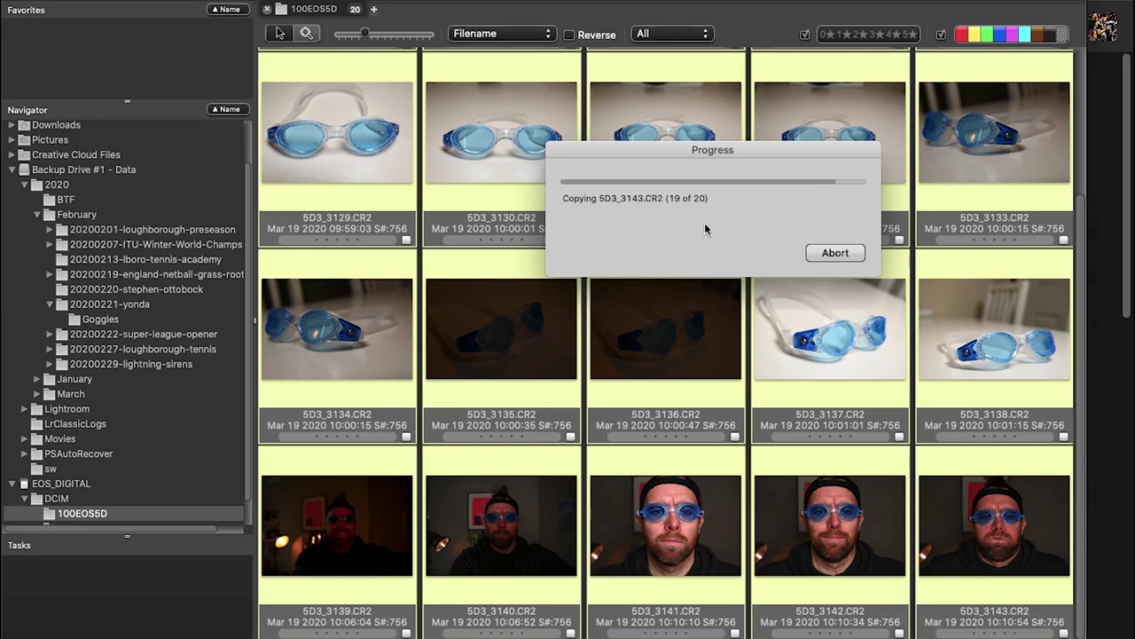
left_click(100, 324)
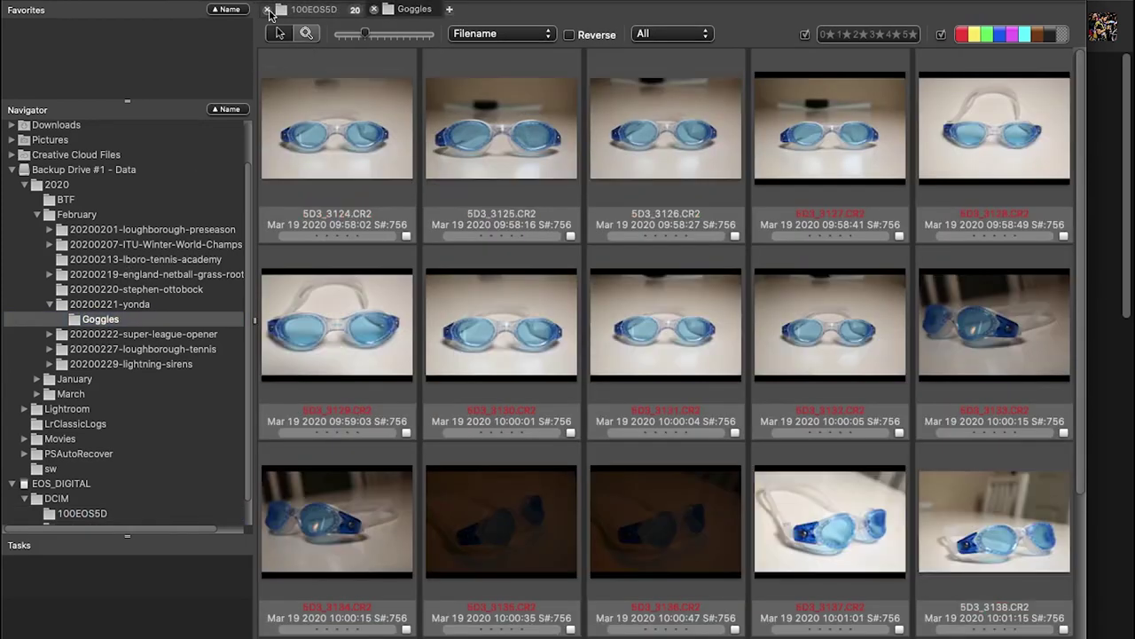
Tag the keepers 5D3_3124, 3125, 3128, 3130 and 3138 while stepping through large previews
double_click(331, 144)
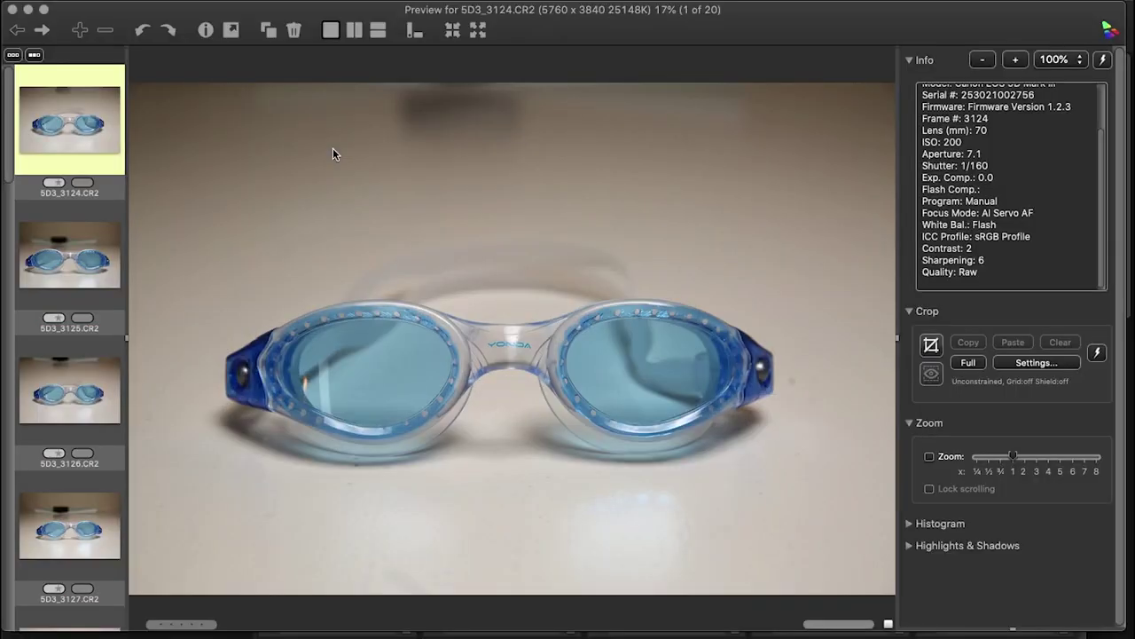
key("Right")
key("Right")
key("Right")
key("Right")
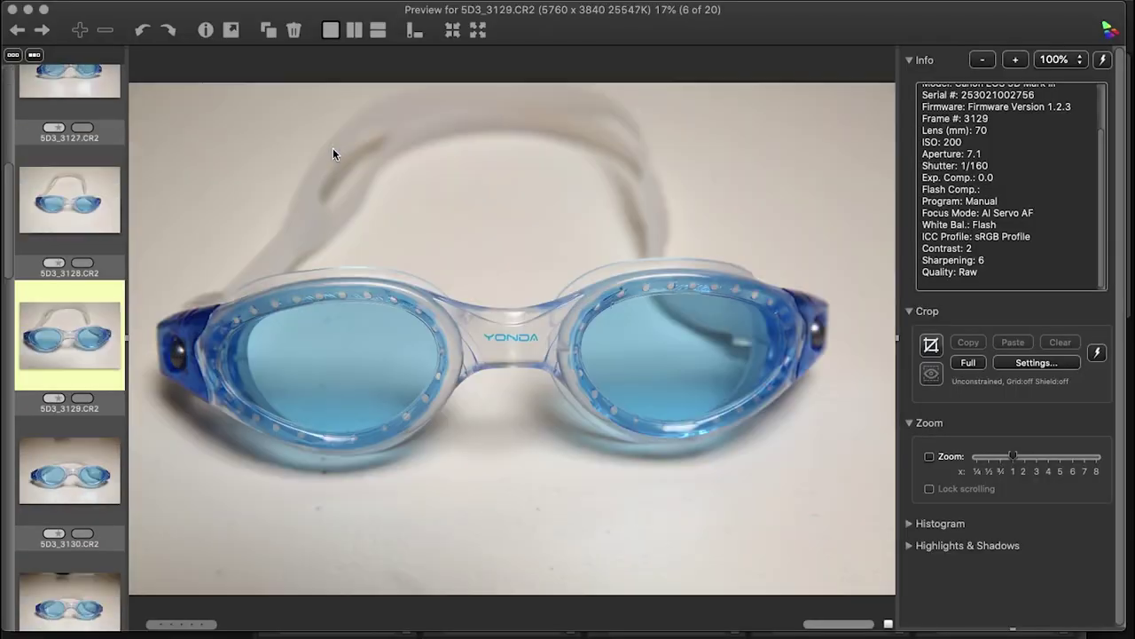
key("Left")
key("Right")
key("Right")
key("Right")
key("Right")
key("Right")
key("Right")
key("Right")
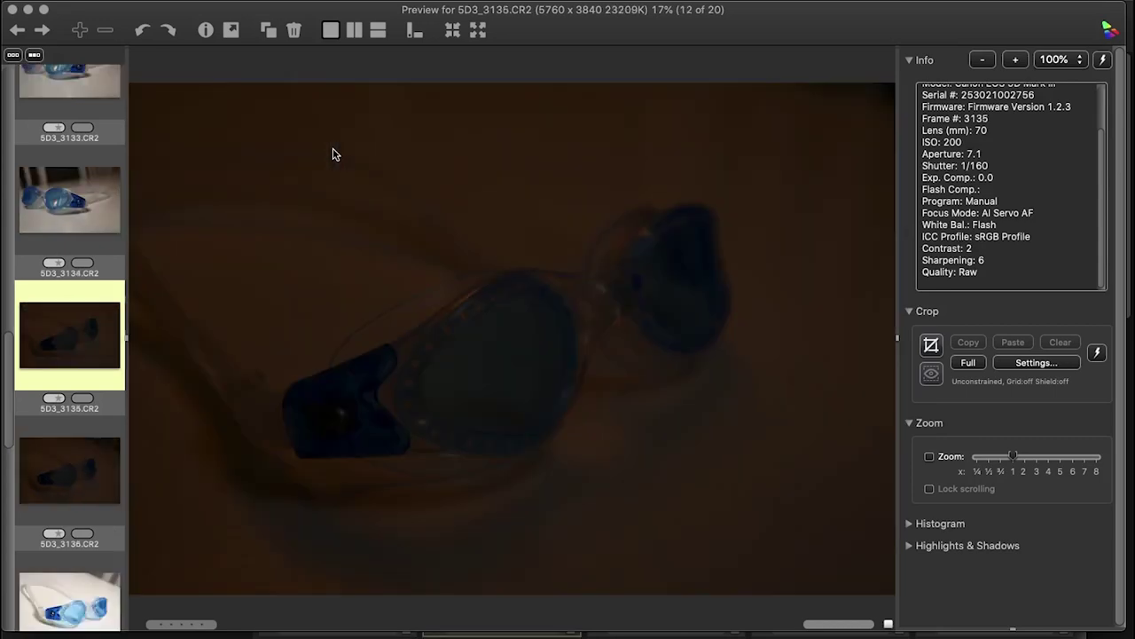
key("Left")
key("Right")
key("Right")
key("Right")
key("Right")
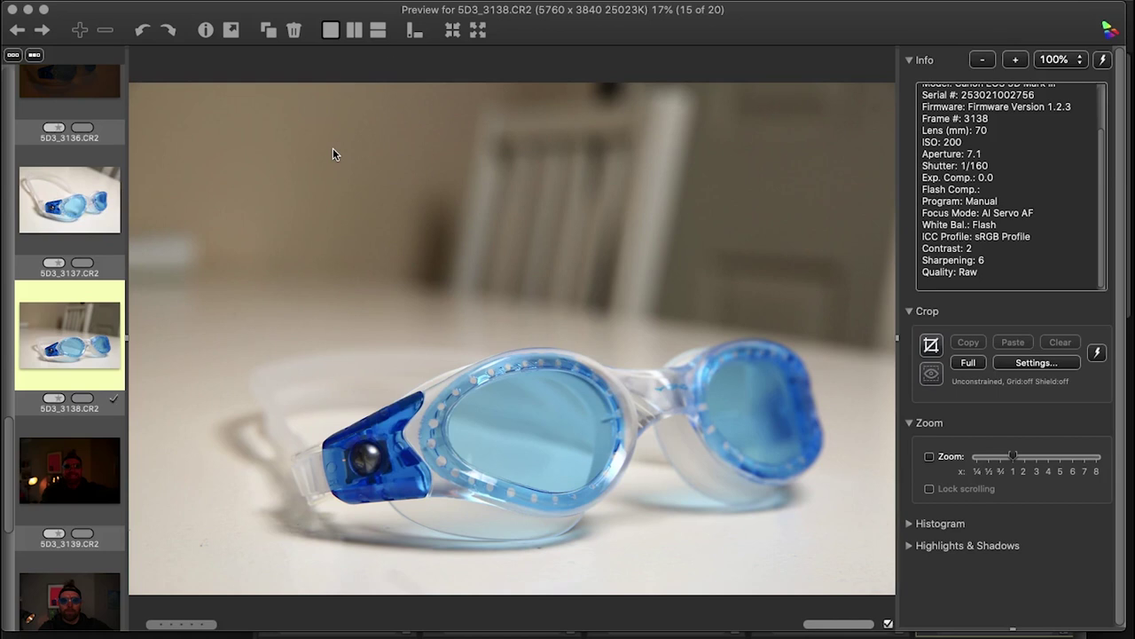
left_click(13, 8)
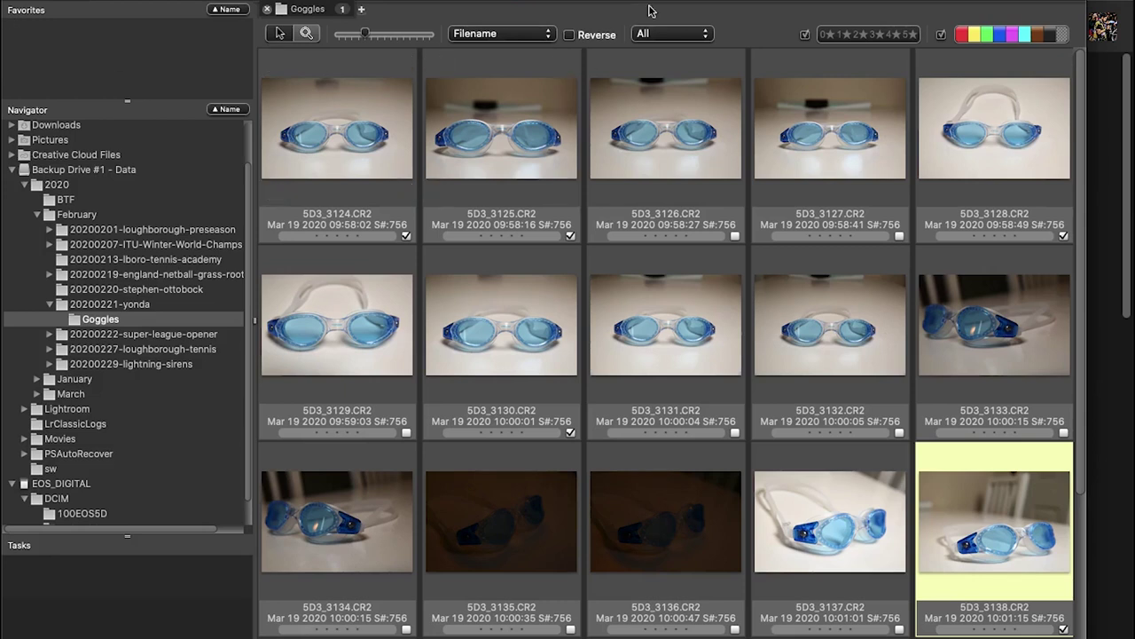
Filter the Goggles contact sheet to Tagged images and select all five
left_click(671, 34)
left_click(631, 74)
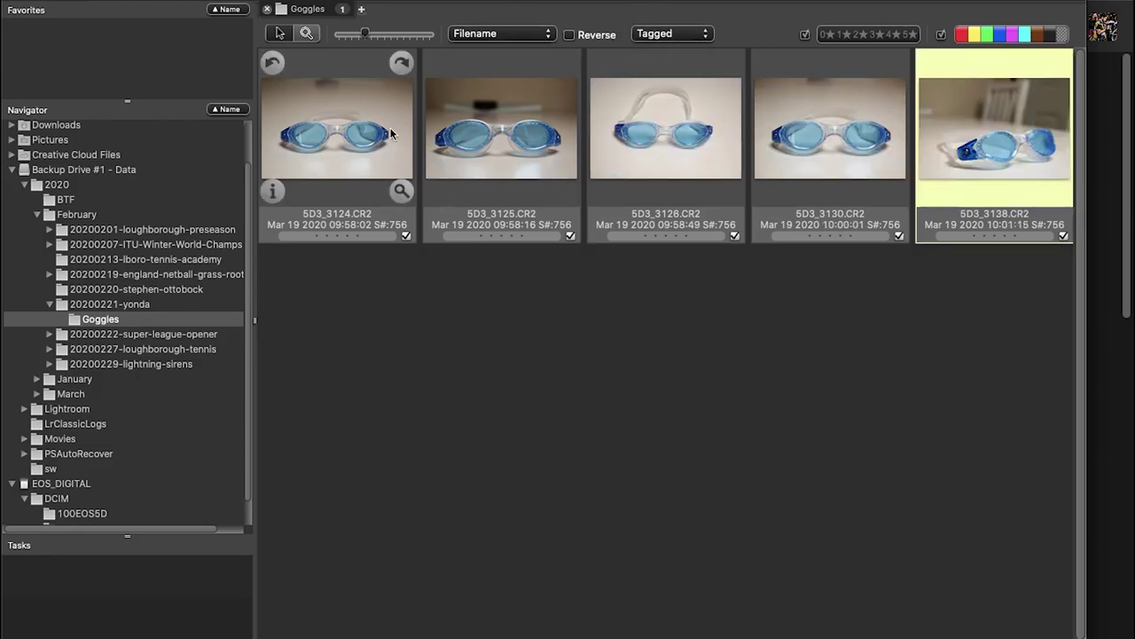
key("super+a")
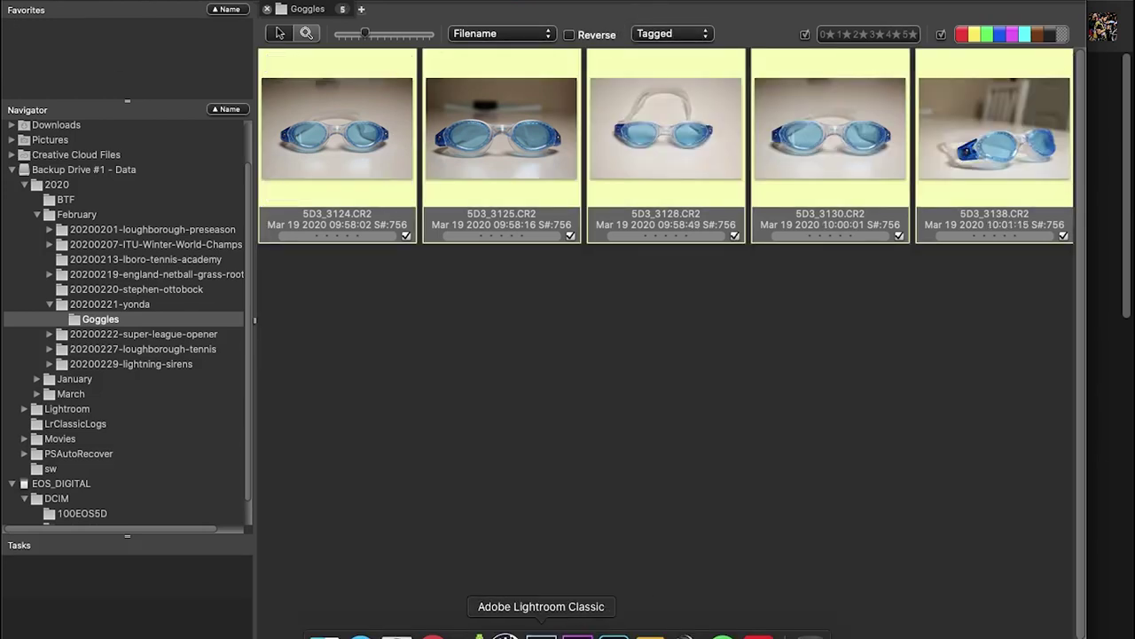
Import the five tagged CR2s into Lightroom's Yonda 2020 collection using the Yonda - 2020 develop preset
left_click_drag(472, 138, 505, 631)
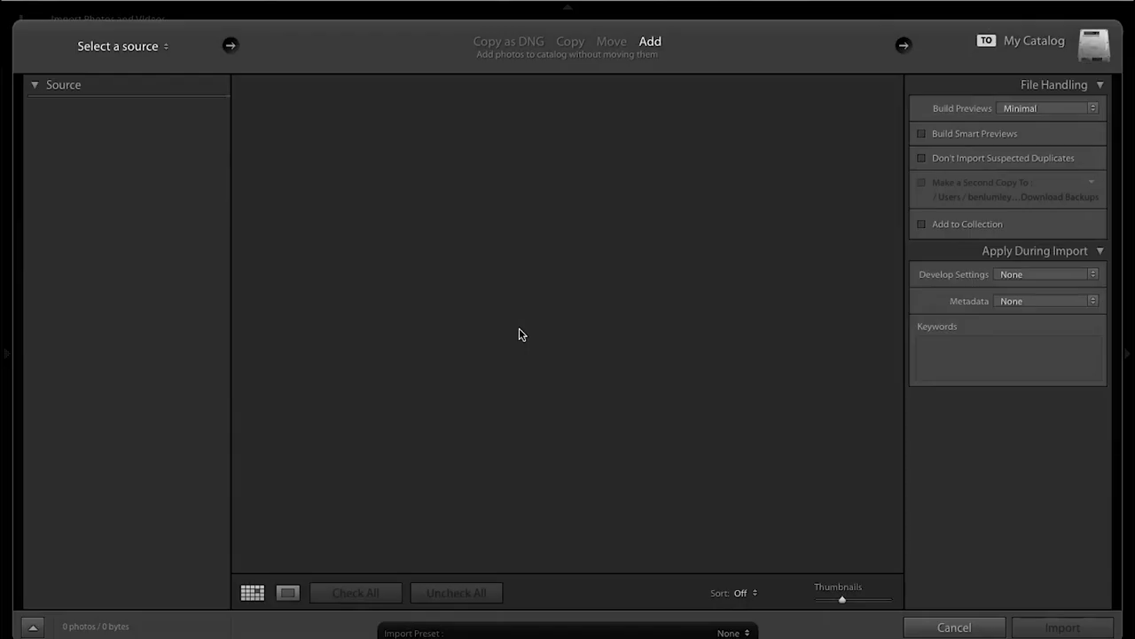
left_click(946, 226)
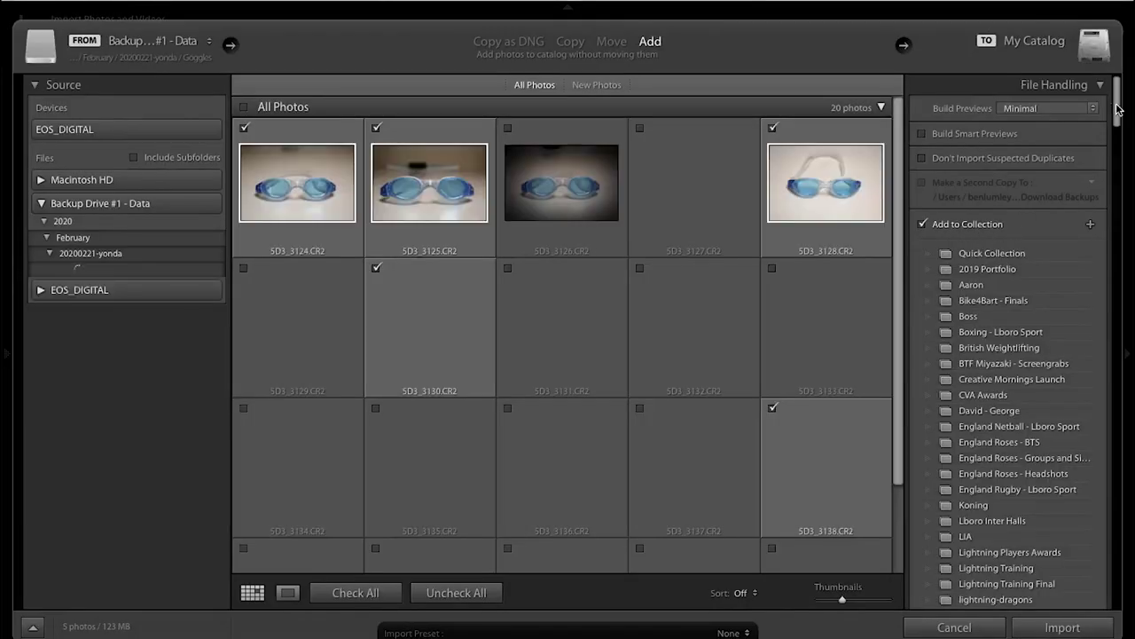
left_click_drag(1122, 108, 1106, 588)
left_click(1026, 436)
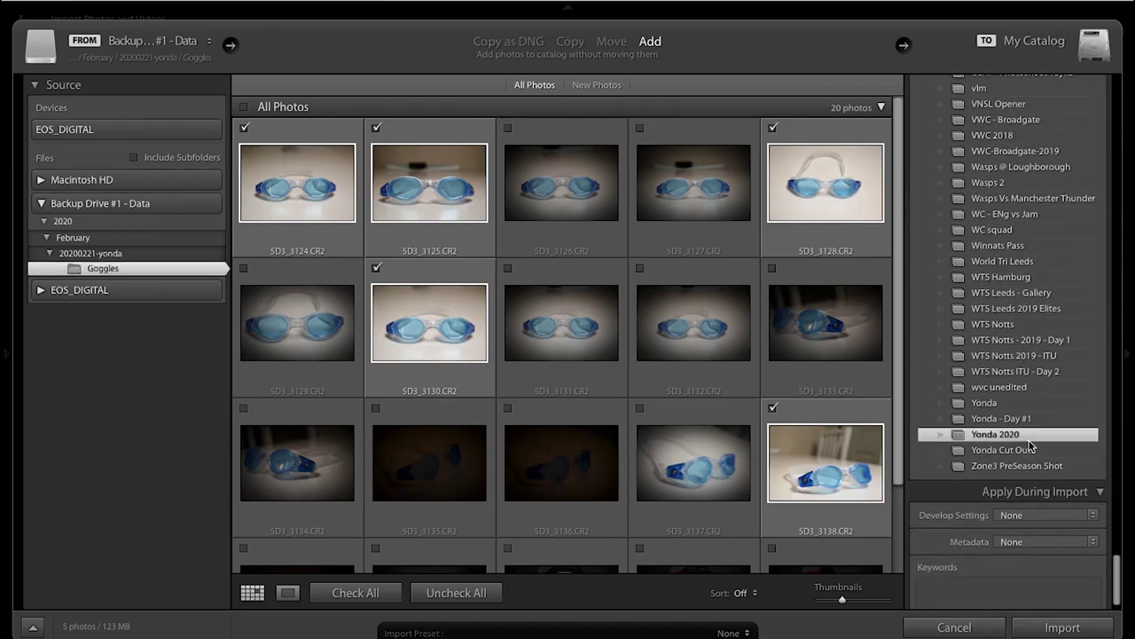
left_click(1049, 517)
mouse_move(1033, 630)
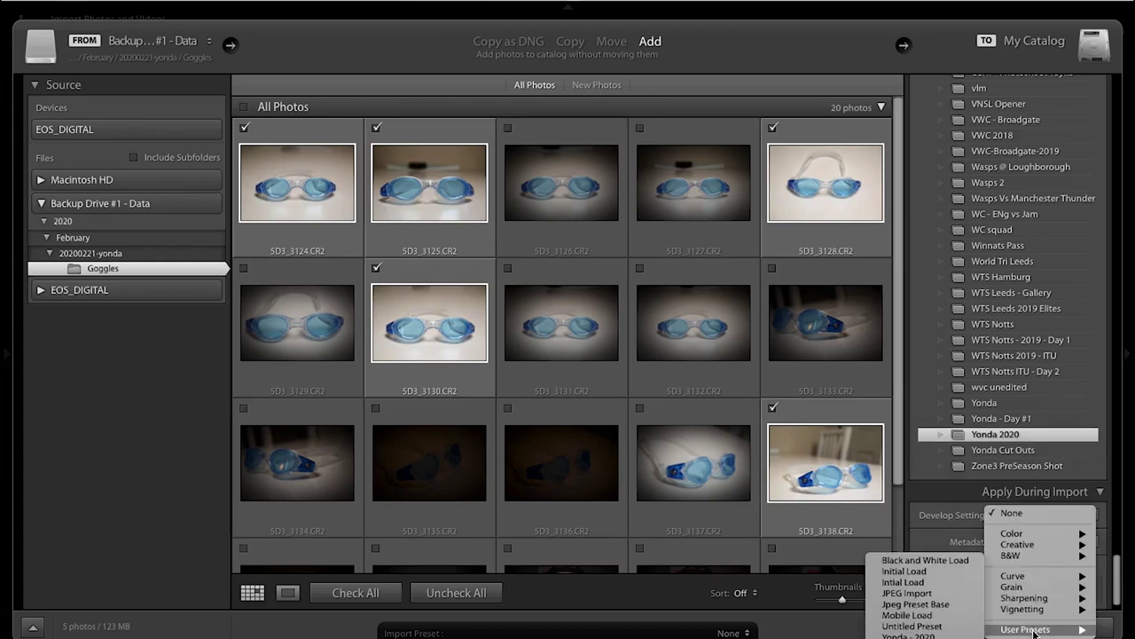
left_click(909, 635)
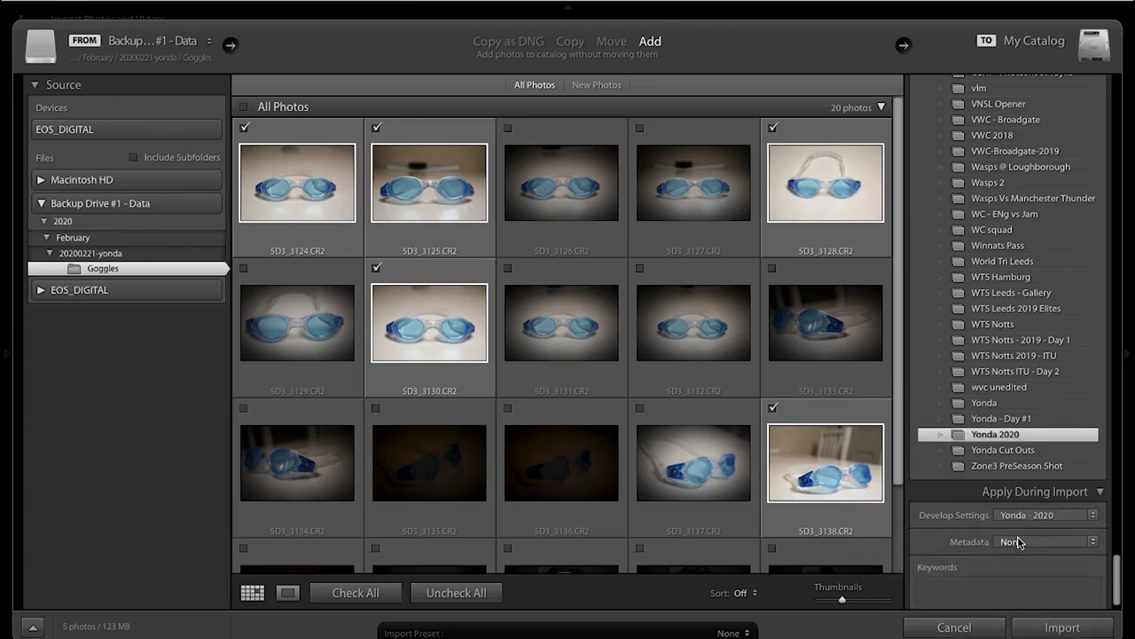
left_click(1060, 627)
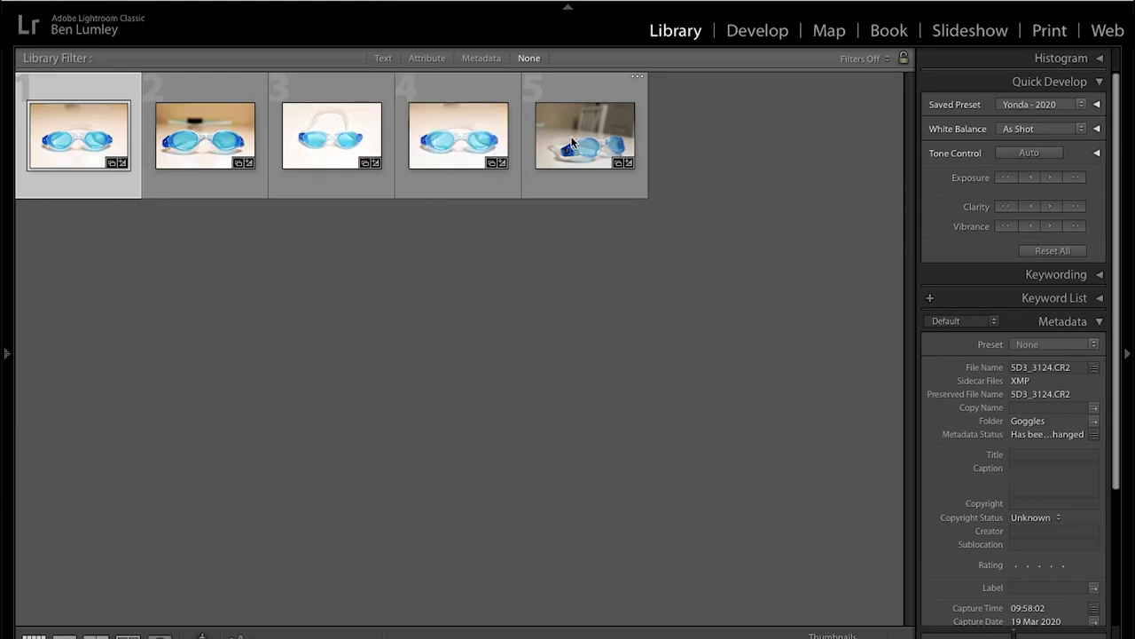
Back in the Library grid, bring up the Edit In options for the first goggles photo, 5D3_3124
left_click(754, 31)
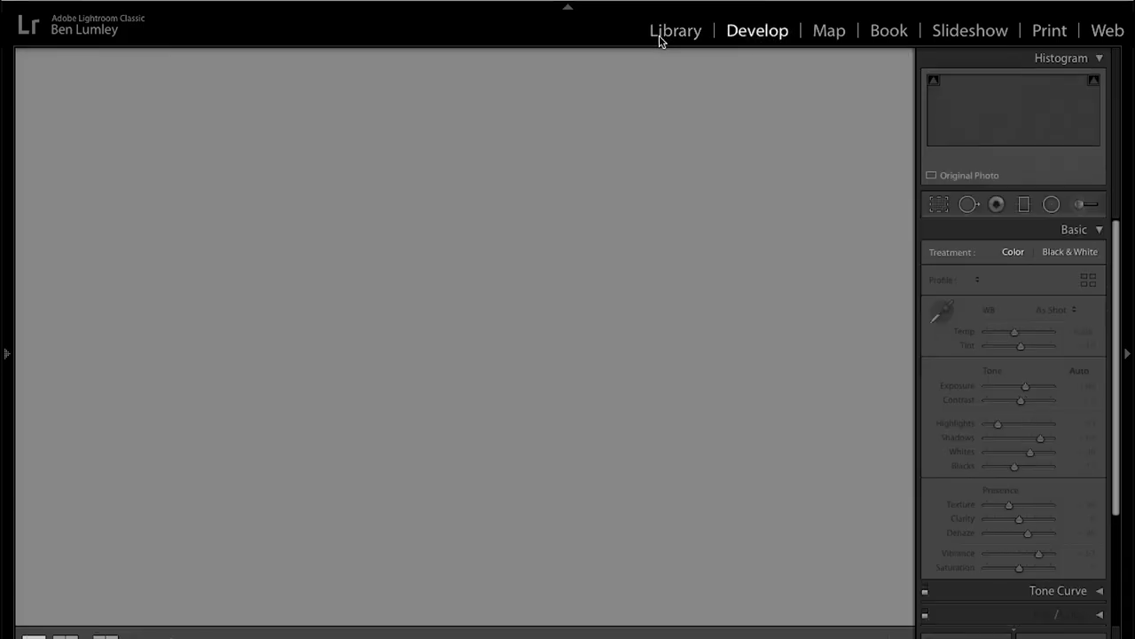
left_click(679, 29)
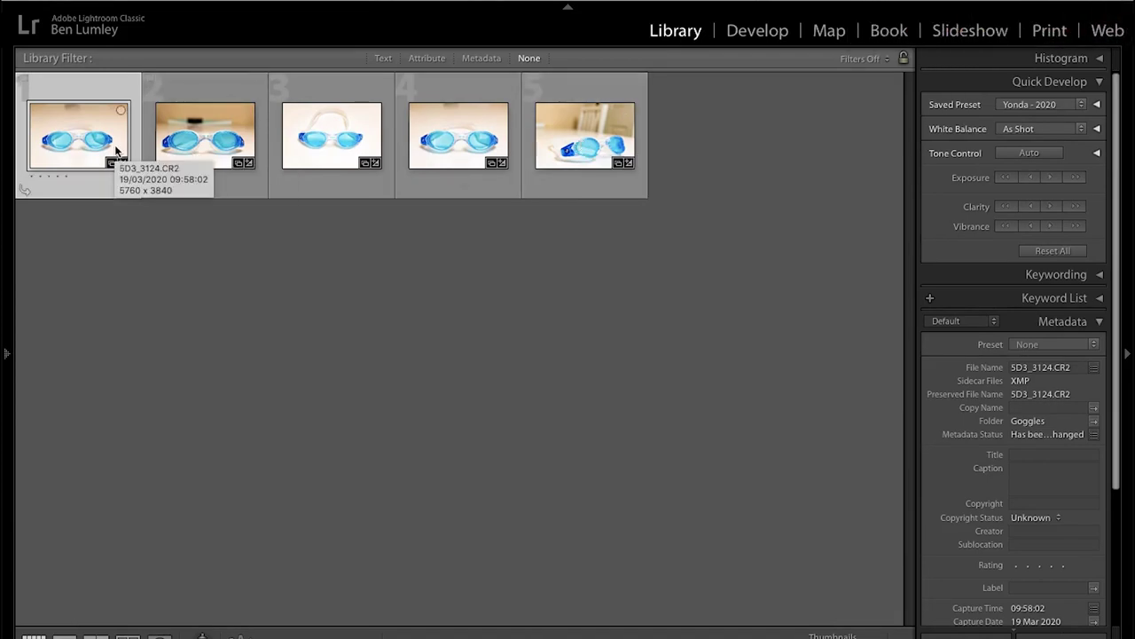
right_click(115, 149)
mouse_move(135, 305)
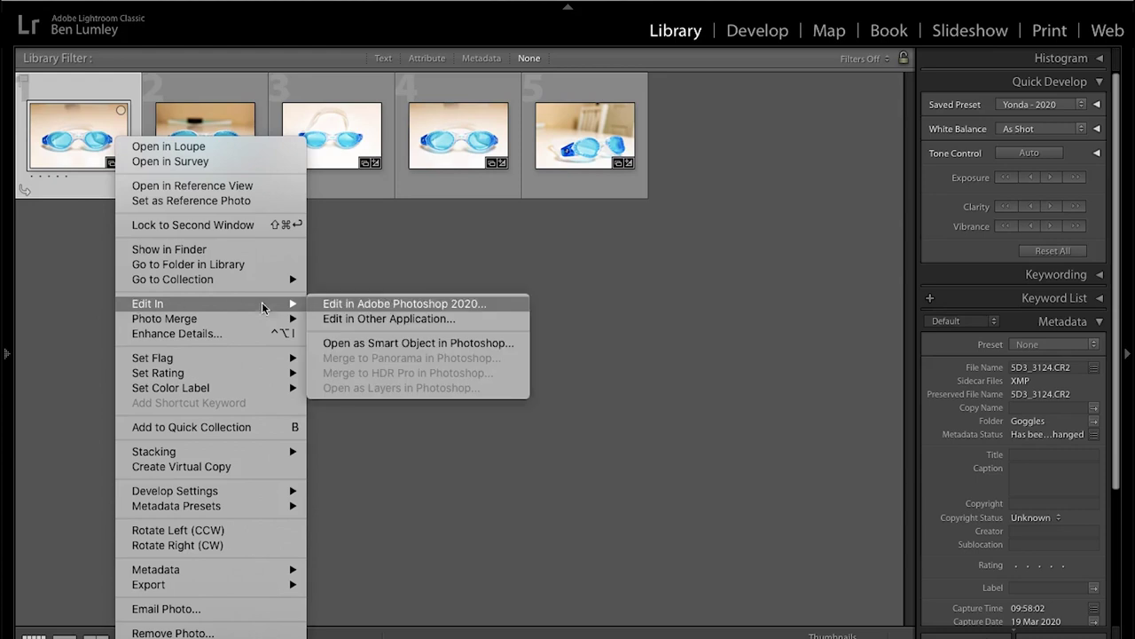
left_click(78, 204)
right_click(75, 147)
Edit 5D3_3124.CR2 in Adobe Photoshop 2020 and collapse the Character panel
mouse_move(155, 304)
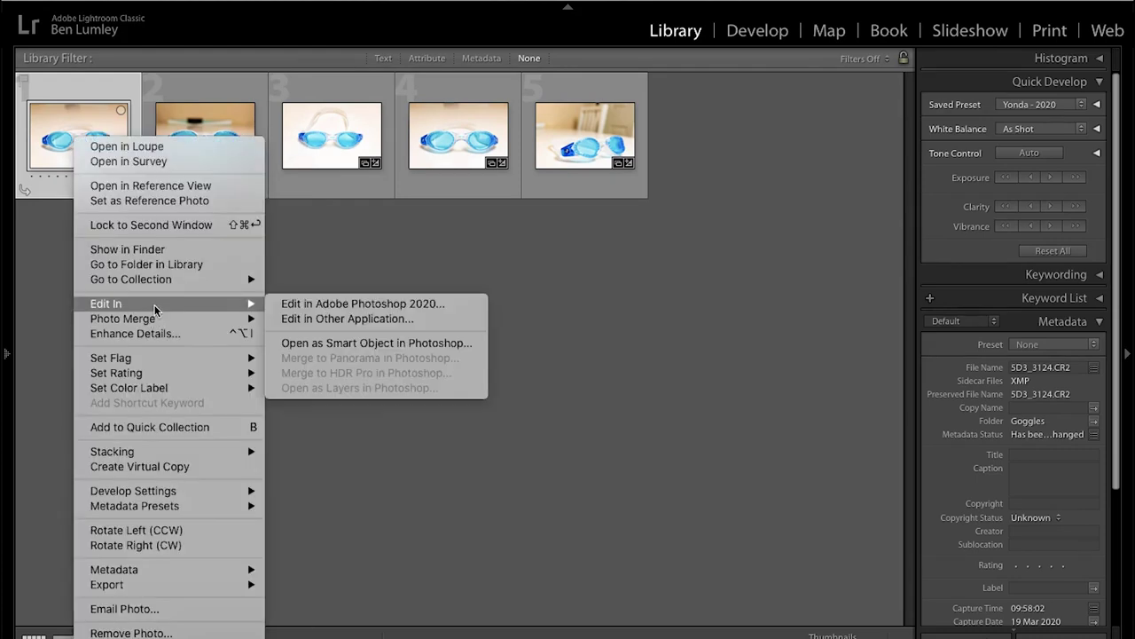
left_click(329, 305)
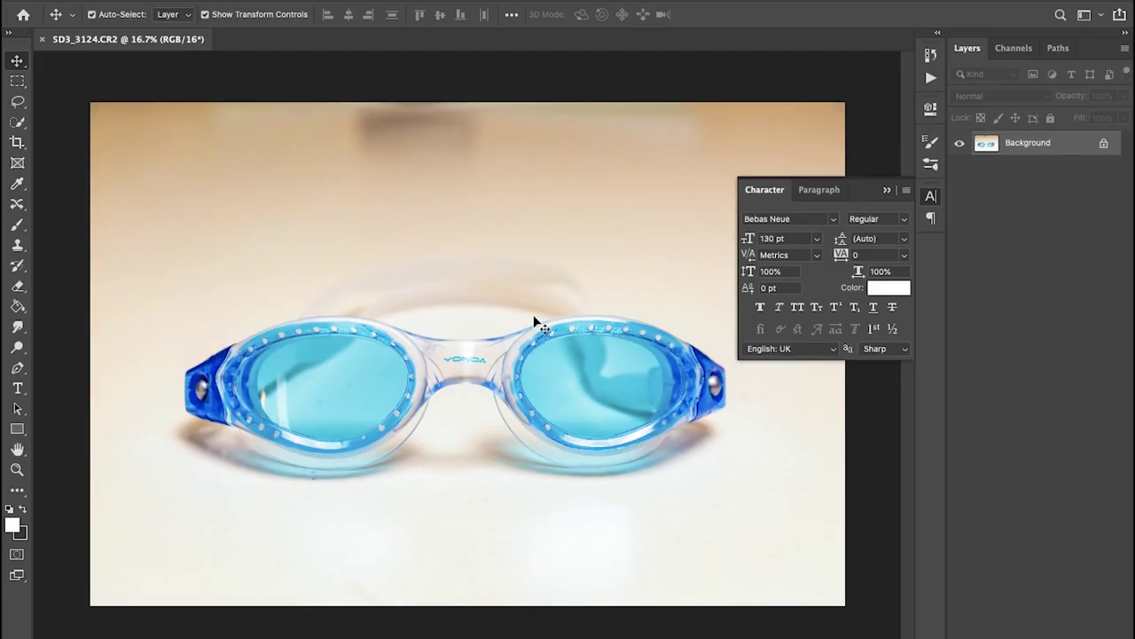
left_click(886, 190)
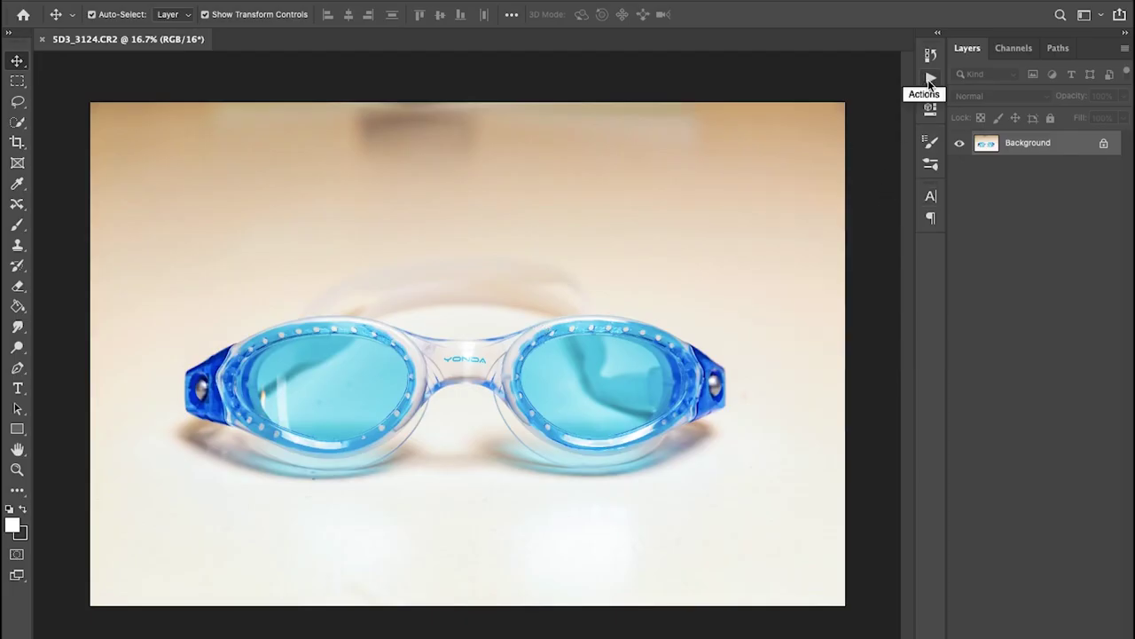
In the Actions panel, expand the Yonda - Cut set and enlarge the list to show its steps
left_click(931, 77)
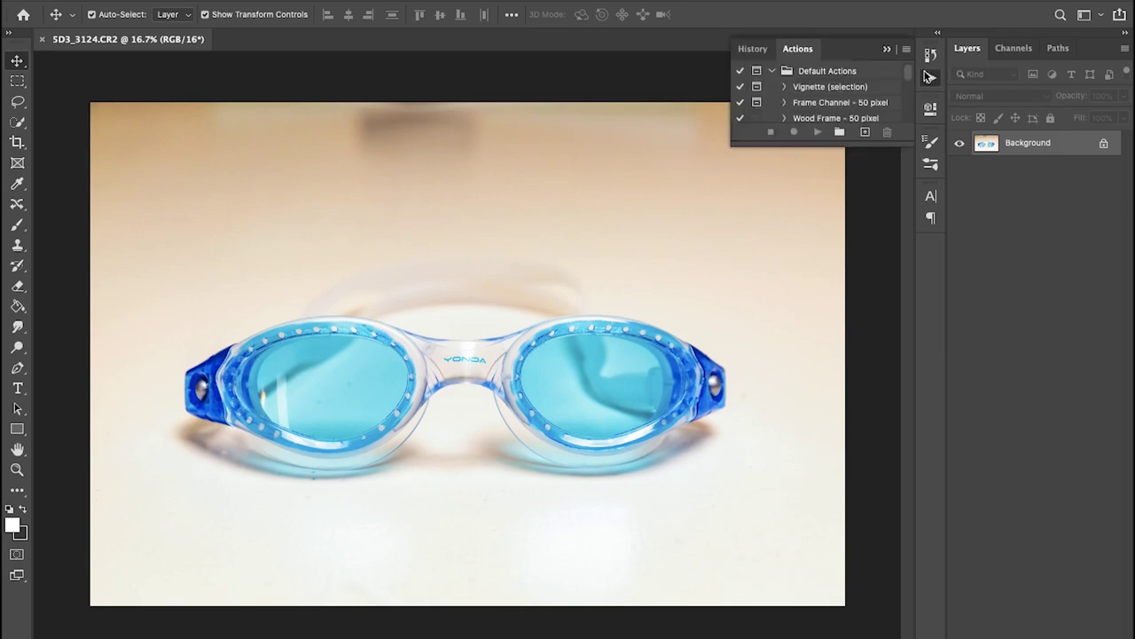
scroll(820, 107, "down", 5)
left_click(805, 102)
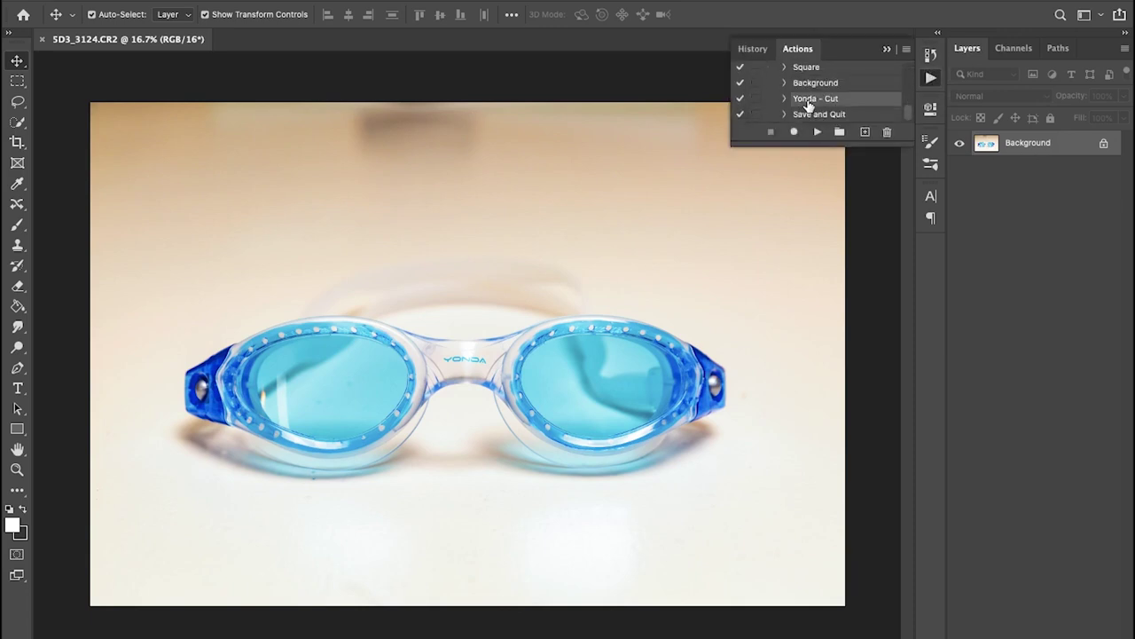
left_click(785, 99)
left_click_drag(824, 145, 824, 300)
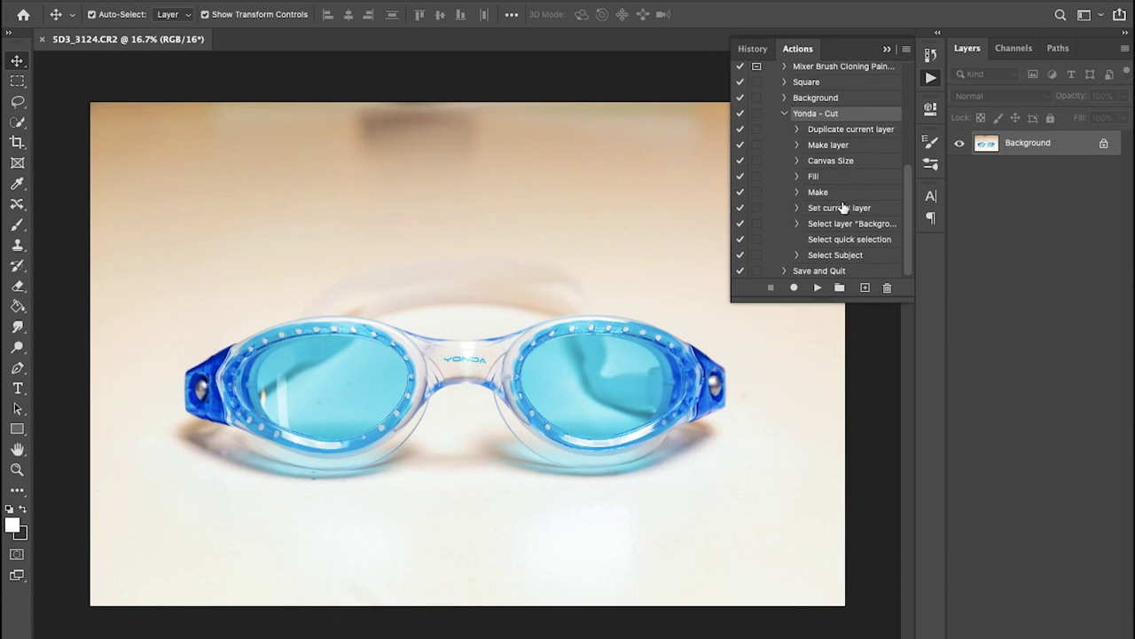
Play Yonda - Cut to duplicate the layer, extend the canvas, add a white layer and Select Subject
left_click(818, 287)
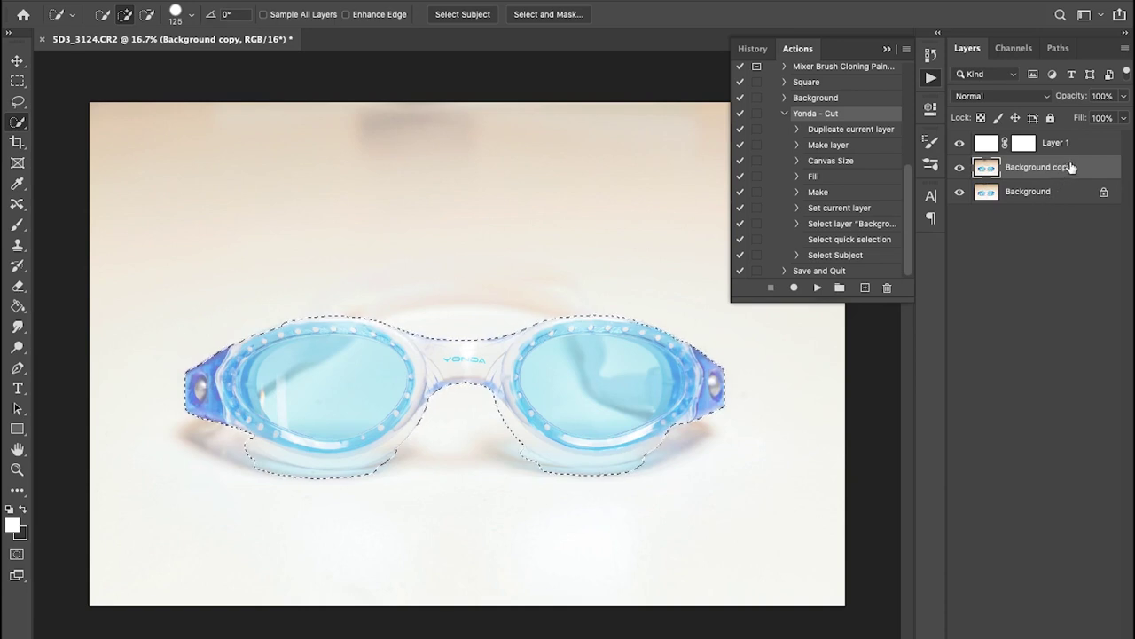
Hide the Background layer, add the goggle shadows to the selection, and target Layer 1's mask
left_click(959, 193)
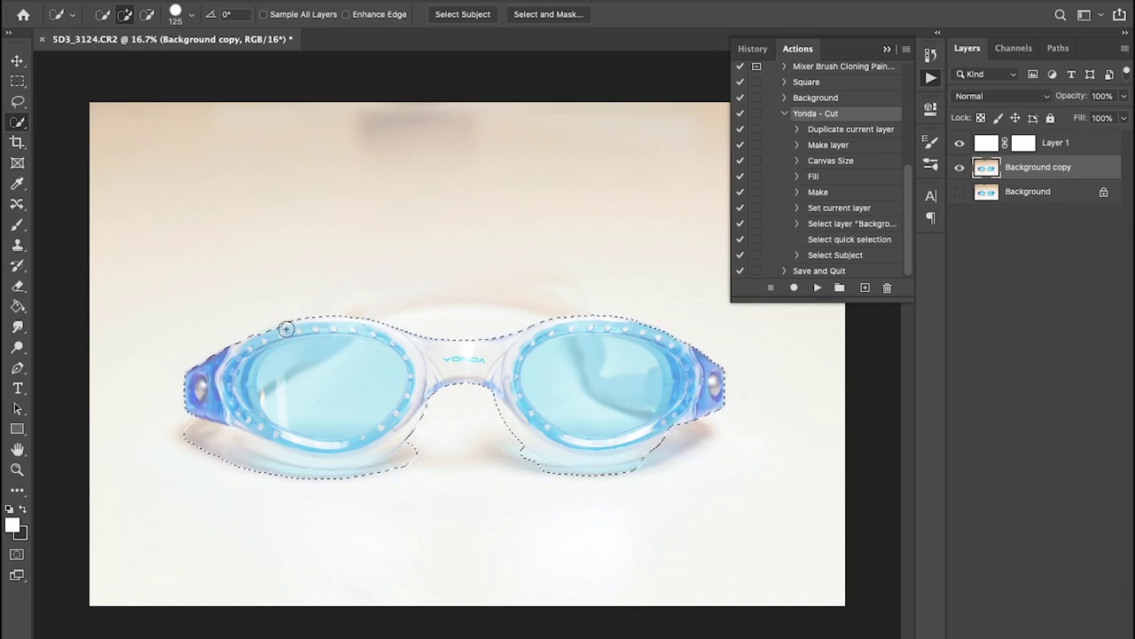
mouse_move(505, 448)
left_mouse_down()
mouse_move(466, 458)
mouse_move(482, 431)
left_mouse_up()
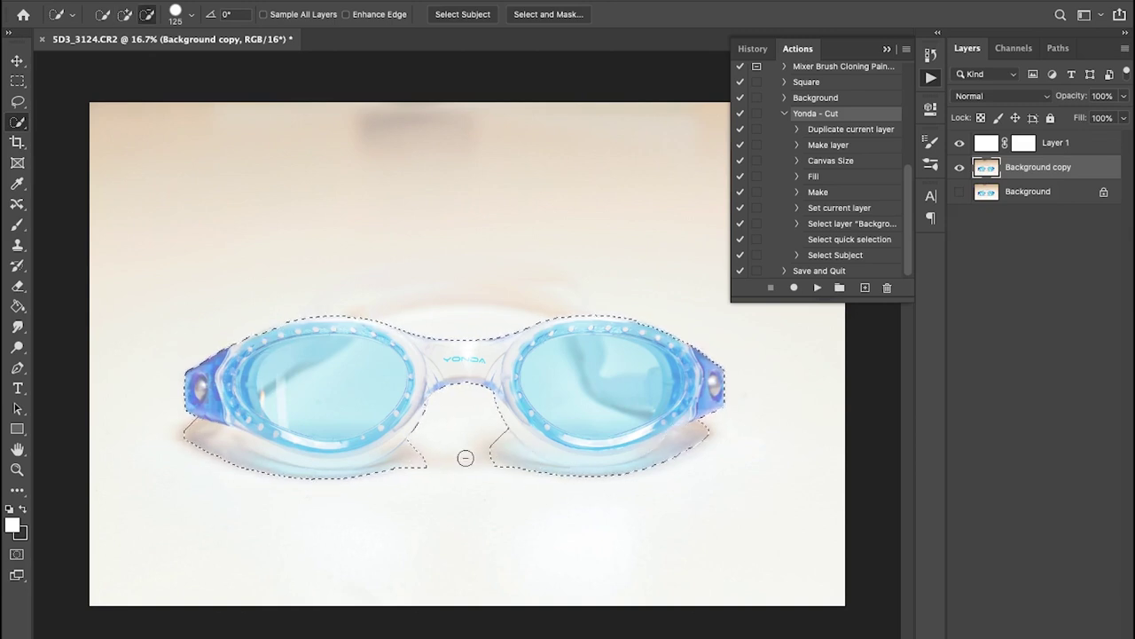
left_click(1024, 145)
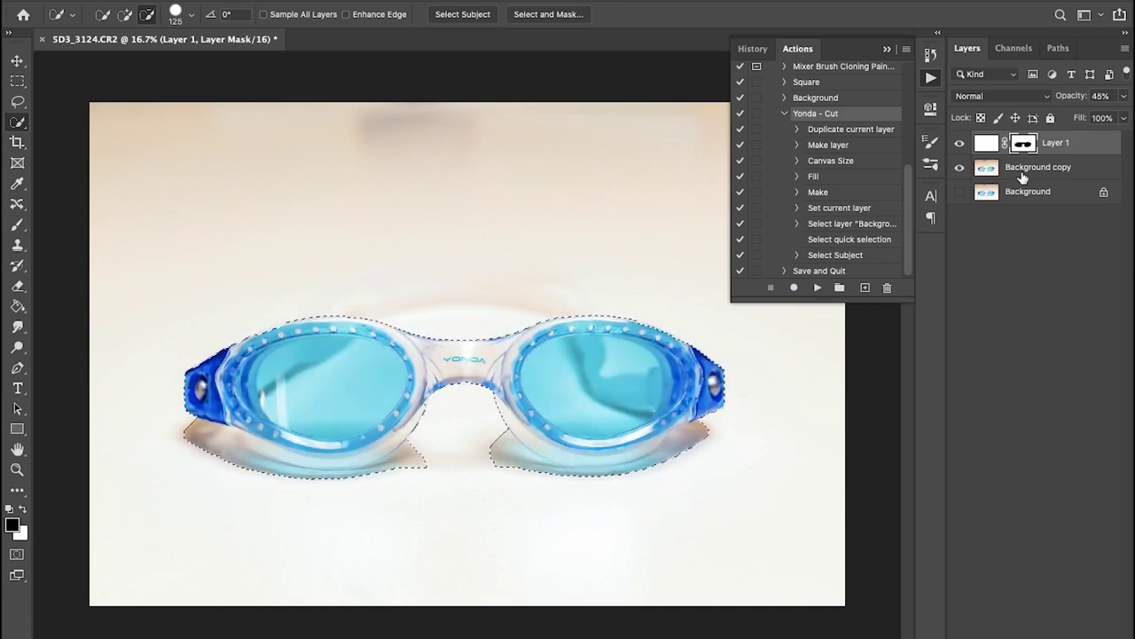
Deselect, then set Layer 1's opacity to 55% after briefly trying 100%
key("ctrl+d")
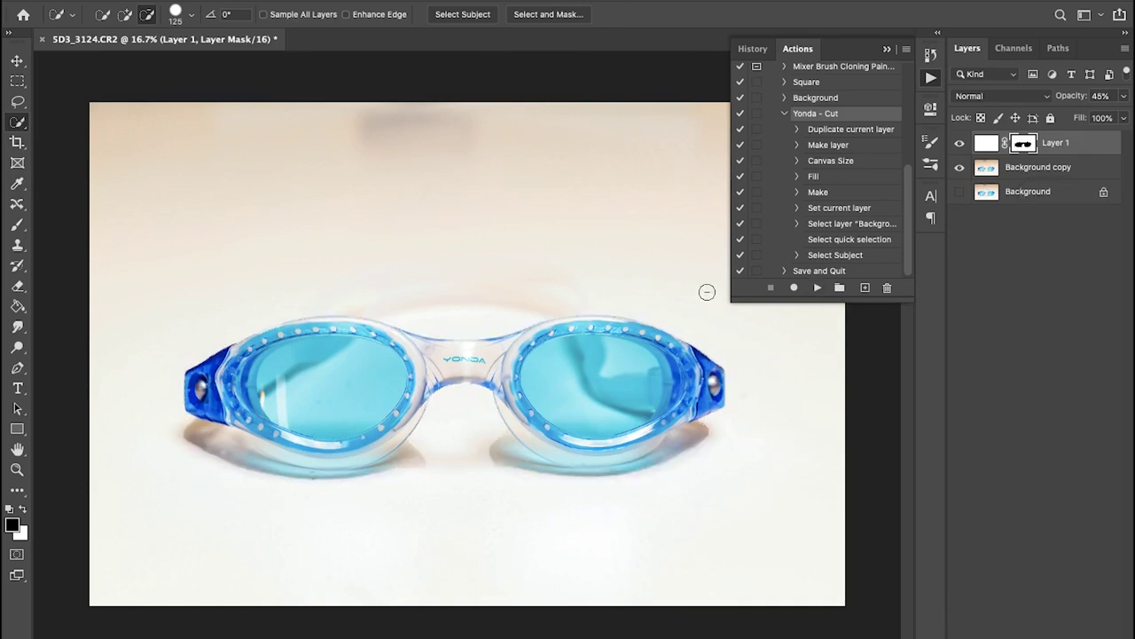
left_click(1124, 96)
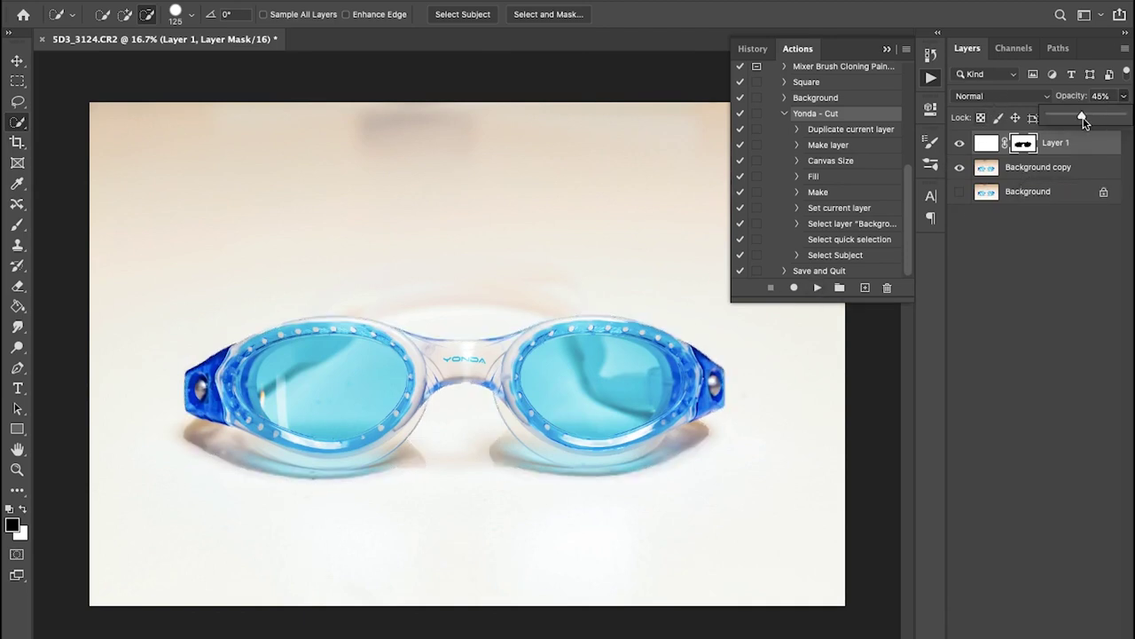
left_click_drag(1083, 120, 1130, 114)
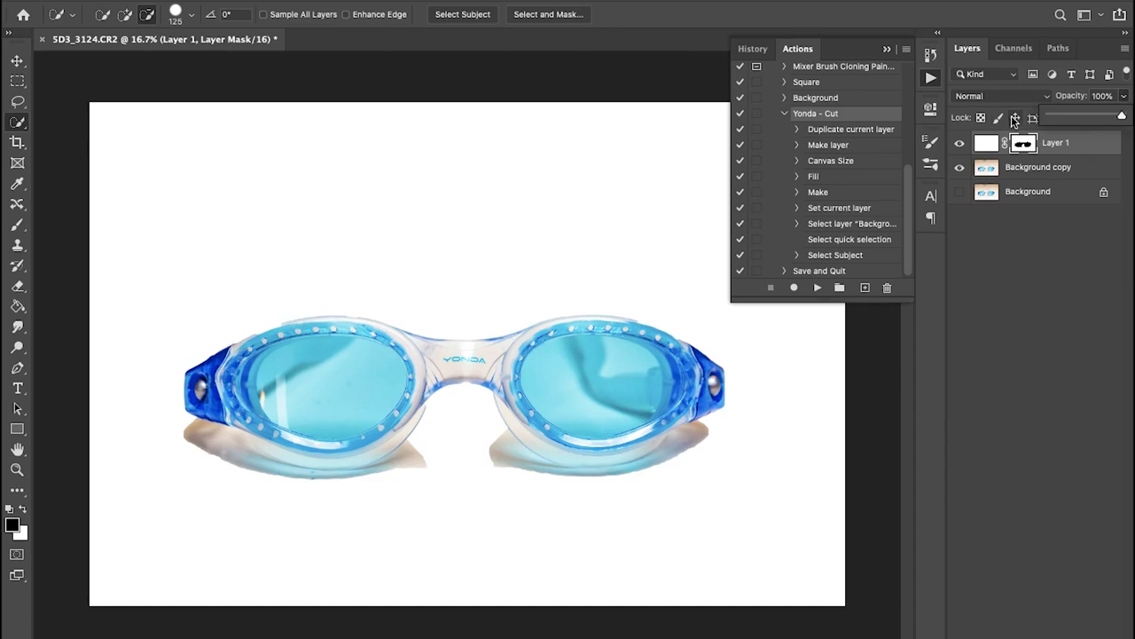
left_click(1090, 117)
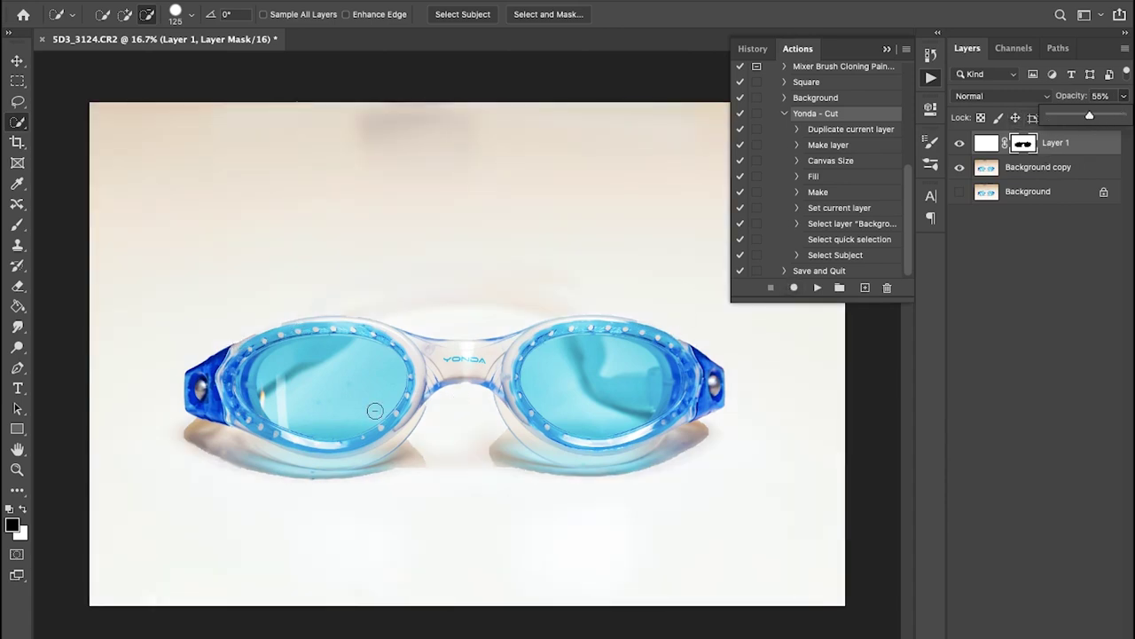
Zoom to 33.3% and paint black on Layer 1's mask with a 50-pixel brush along the goggle rims
key("ctrl+plus")
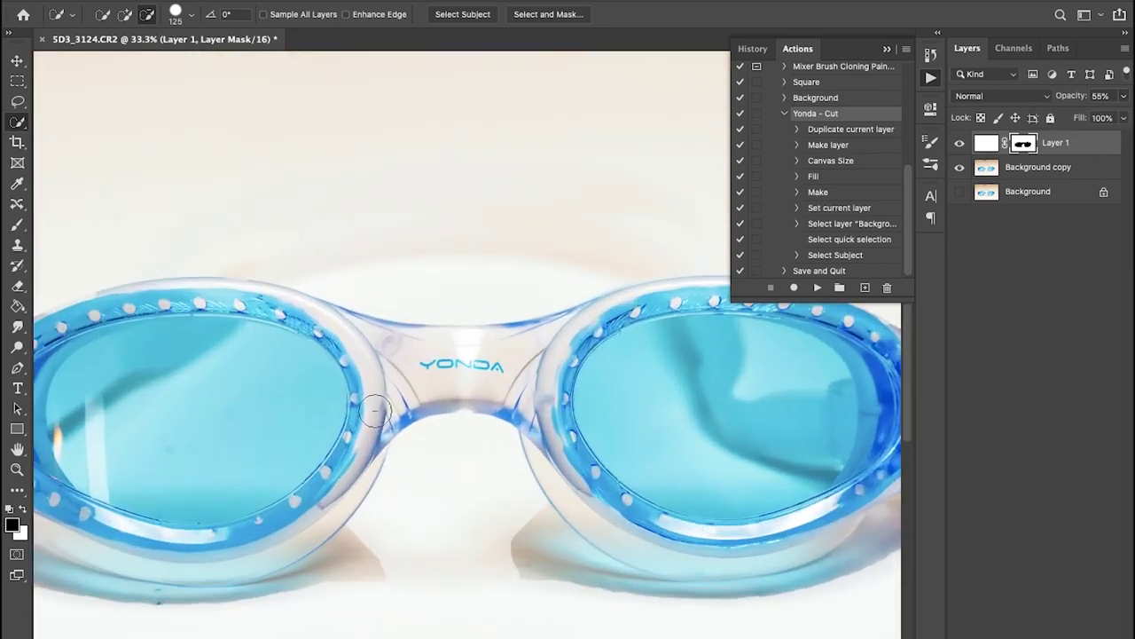
left_click(17, 225)
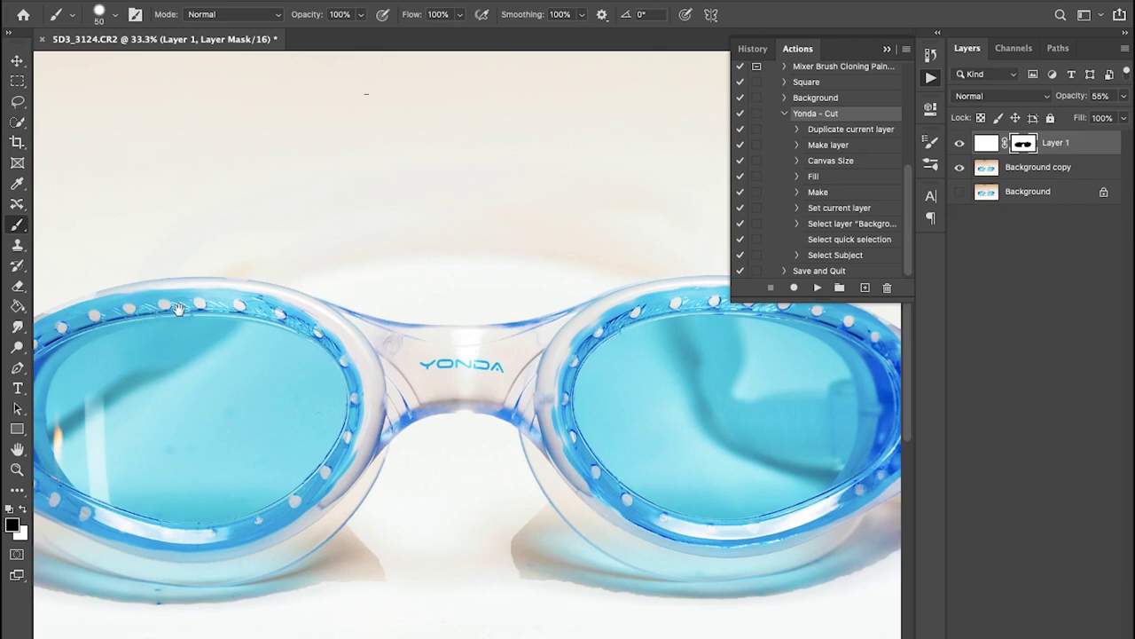
left_click_drag(218, 319, 476, 385)
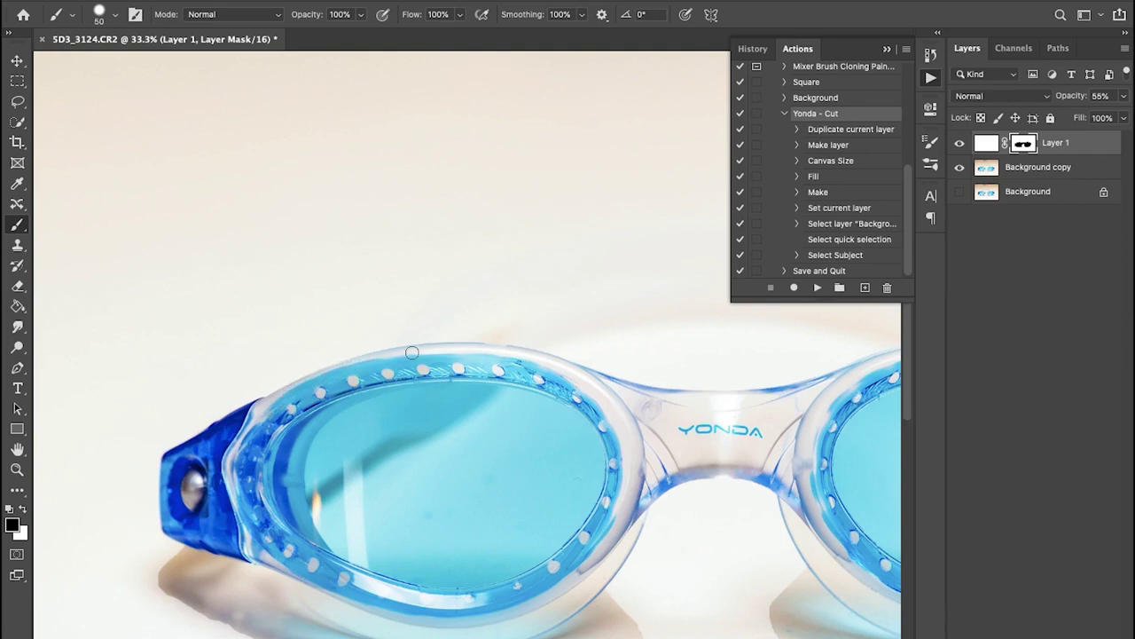
key("space")
mouse_move(468, 482)
left_mouse_down()
mouse_move(382, 393)
mouse_move(390, 398)
left_mouse_up()
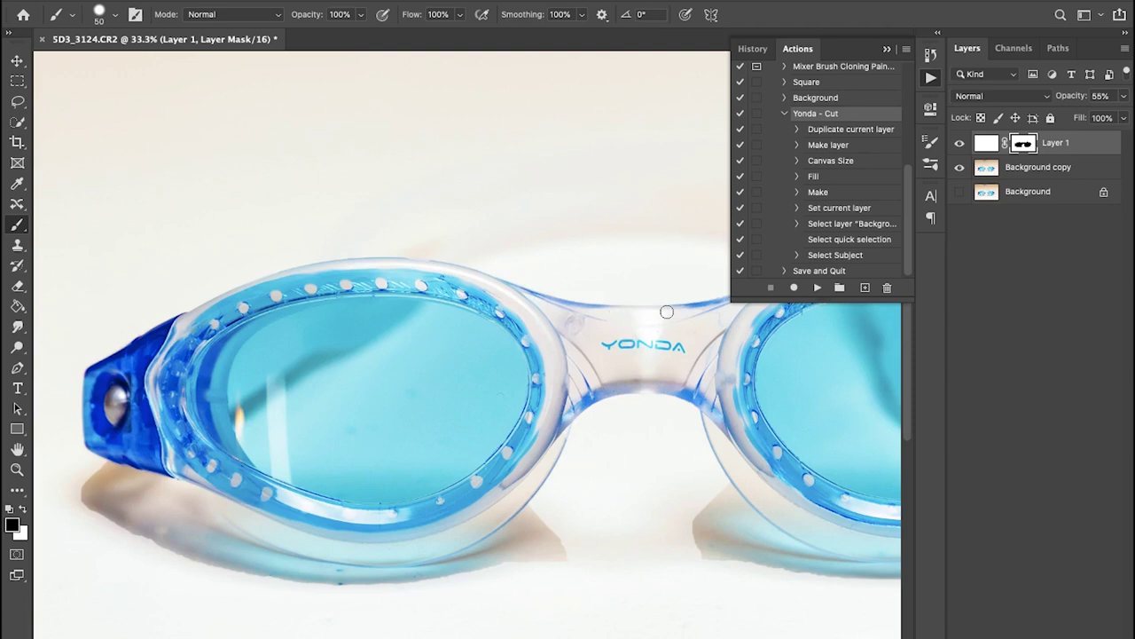
left_click_drag(714, 335, 338, 384)
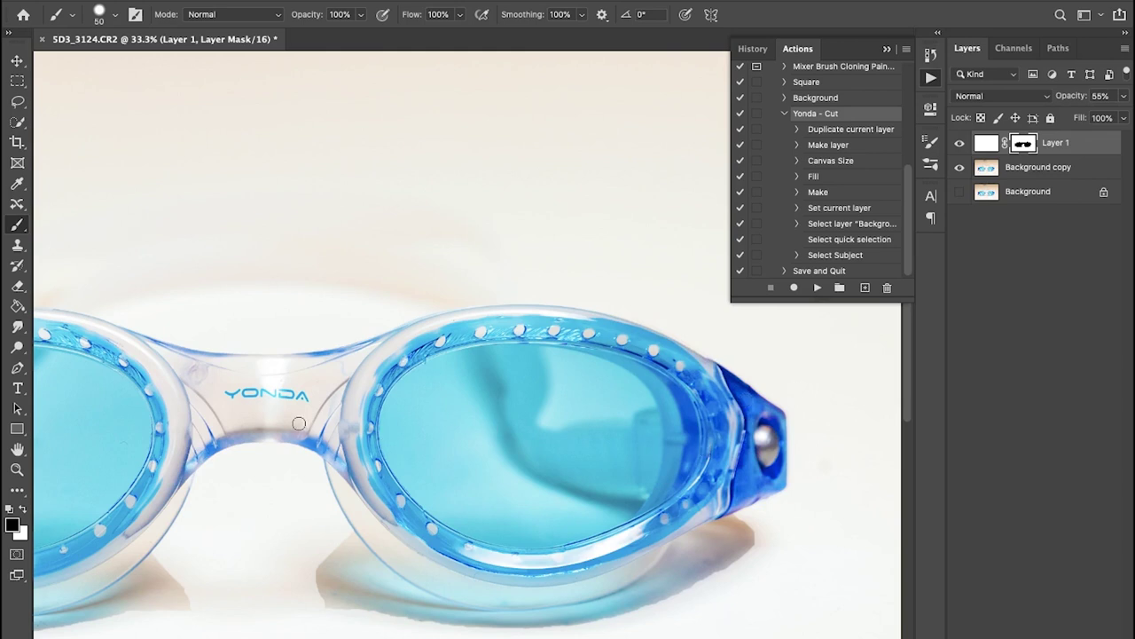
left_click_drag(394, 474, 421, 399)
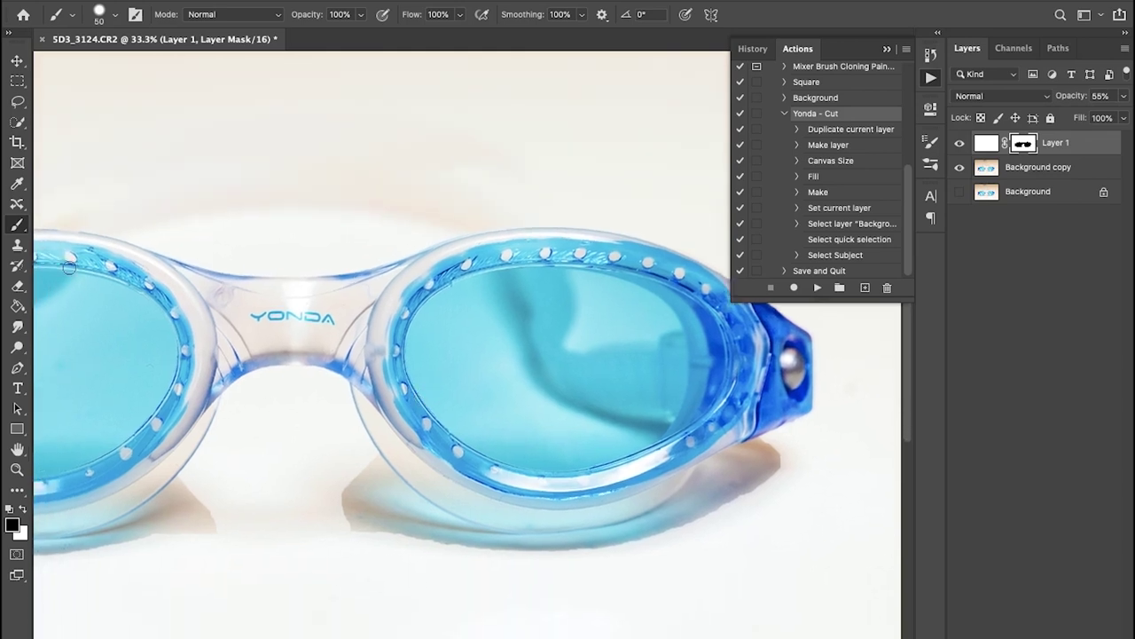
Paint Layer 1's mask white with a 250-pixel brush to fade the goggles' outer shadow edges, then zoom to 50% on the right lens
left_click(26, 511)
key("bracketright")
key("bracketright")
key("bracketright")
key("bracketright")
key("bracketright")
key("bracketright")
key("bracketright")
key("bracketright")
key("bracketright")
key("bracketright")
key("bracketright")
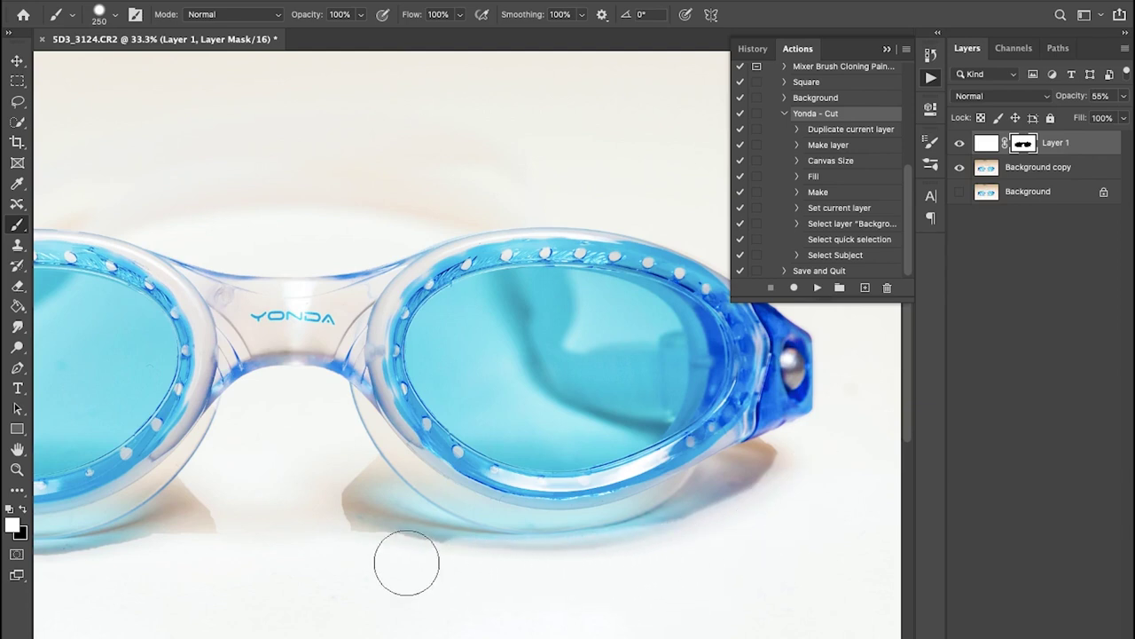
key("ctrl+z")
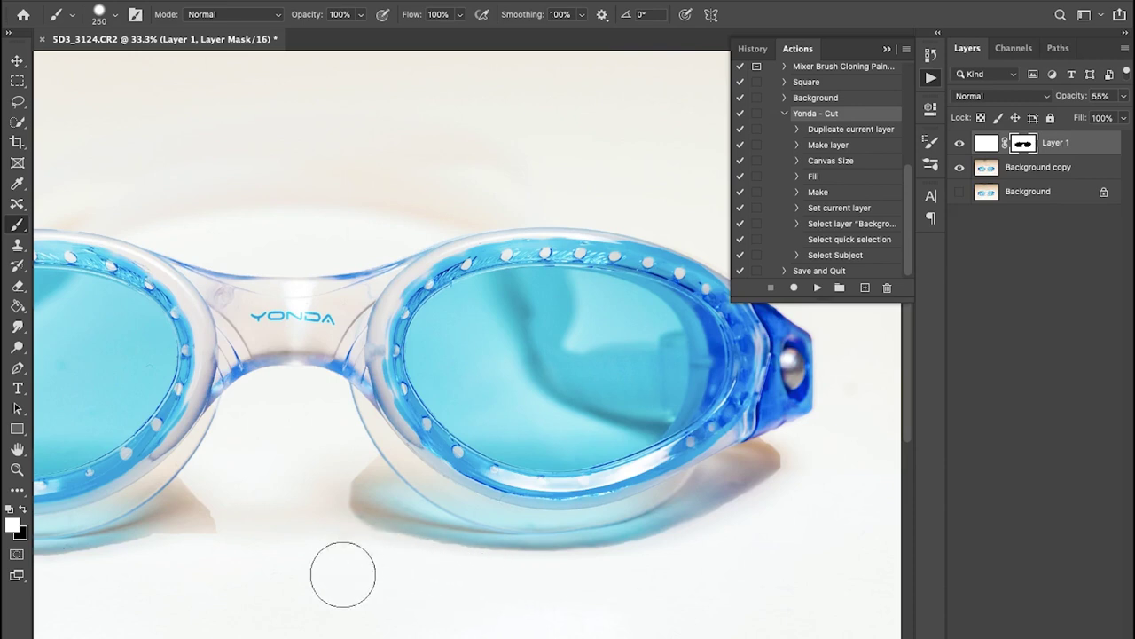
key("space")
mouse_move(317, 580)
left_mouse_down()
mouse_move(443, 557)
mouse_move(296, 582)
left_mouse_up()
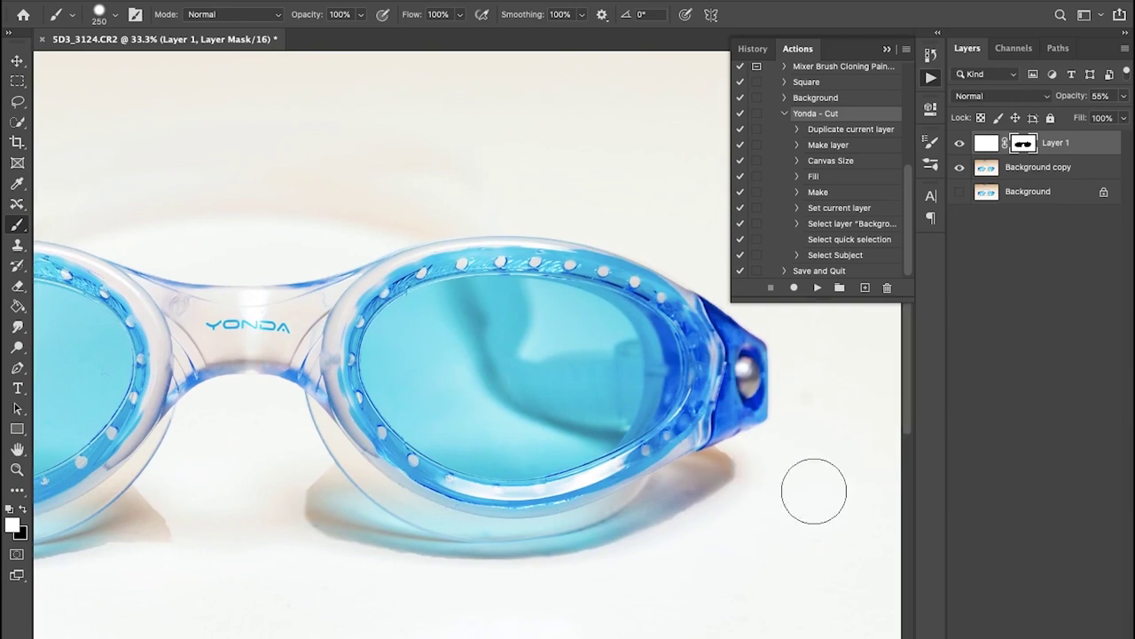
key("ctrl+plus")
left_click_drag(759, 439, 660, 472)
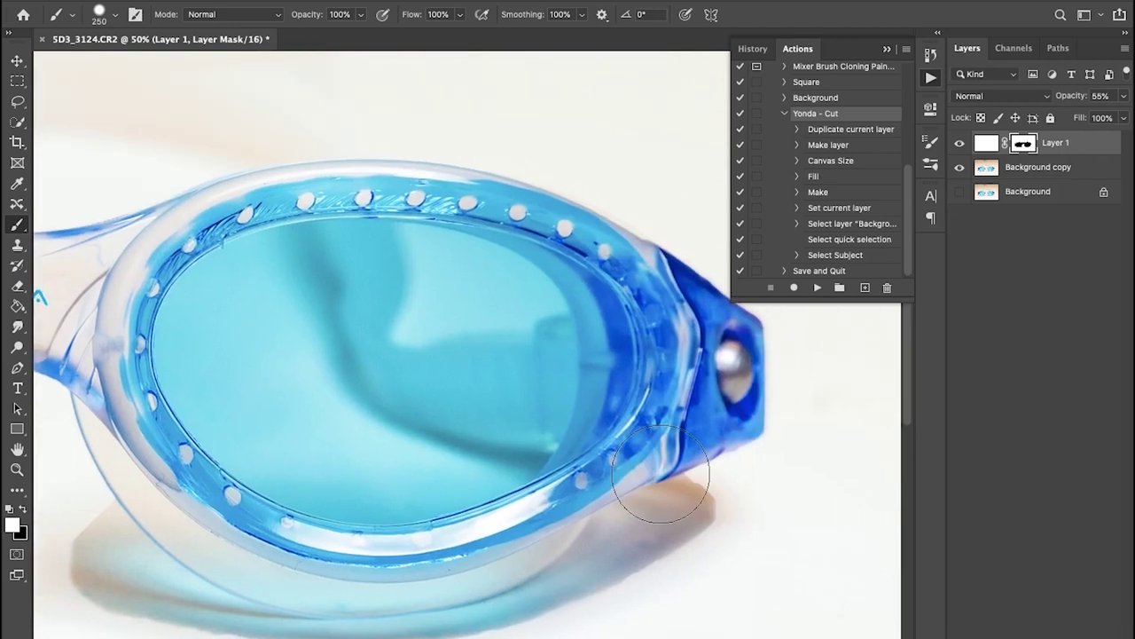
With a 70-pixel brush, reveal blue along the right edge and restore darker shadow below the right lens
key("bracketleft")
key("bracketleft")
key("bracketleft")
key("bracketleft")
key("bracketleft")
key("bracketleft")
key("bracketleft")
key("bracketleft")
mouse_move(661, 471)
left_mouse_down()
mouse_move(694, 486)
mouse_move(710, 476)
mouse_move(736, 497)
mouse_move(685, 487)
mouse_move(723, 507)
mouse_move(718, 488)
left_mouse_up()
key("x")
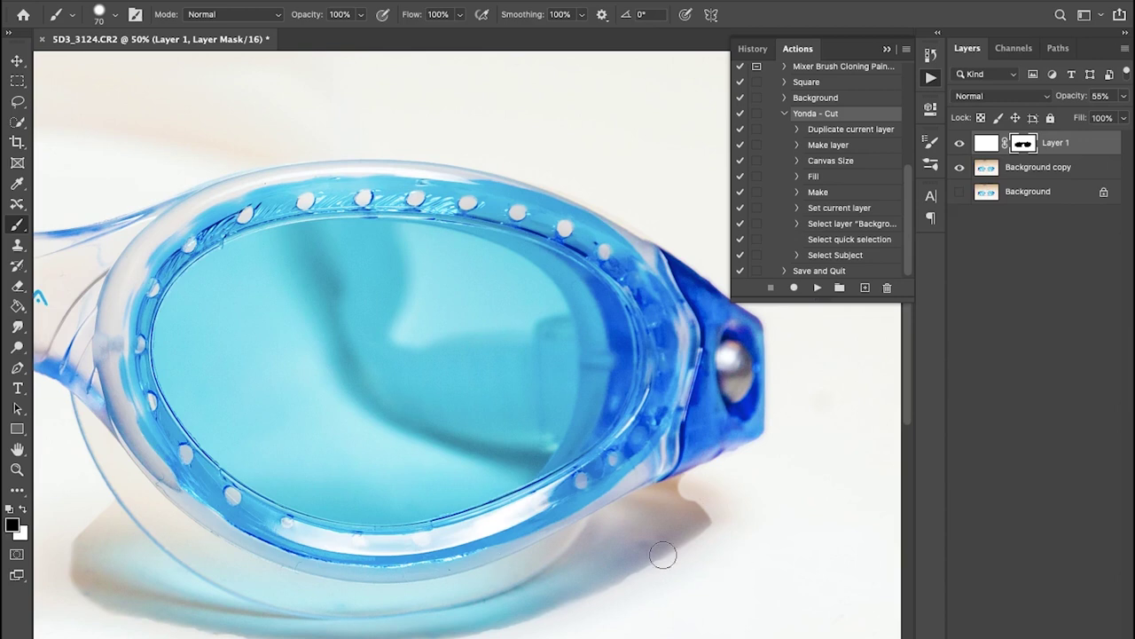
mouse_move(674, 494)
left_mouse_down()
mouse_move(685, 483)
mouse_move(698, 521)
mouse_move(701, 495)
mouse_move(671, 486)
mouse_move(687, 490)
mouse_move(678, 491)
mouse_move(692, 521)
left_mouse_up()
key("x")
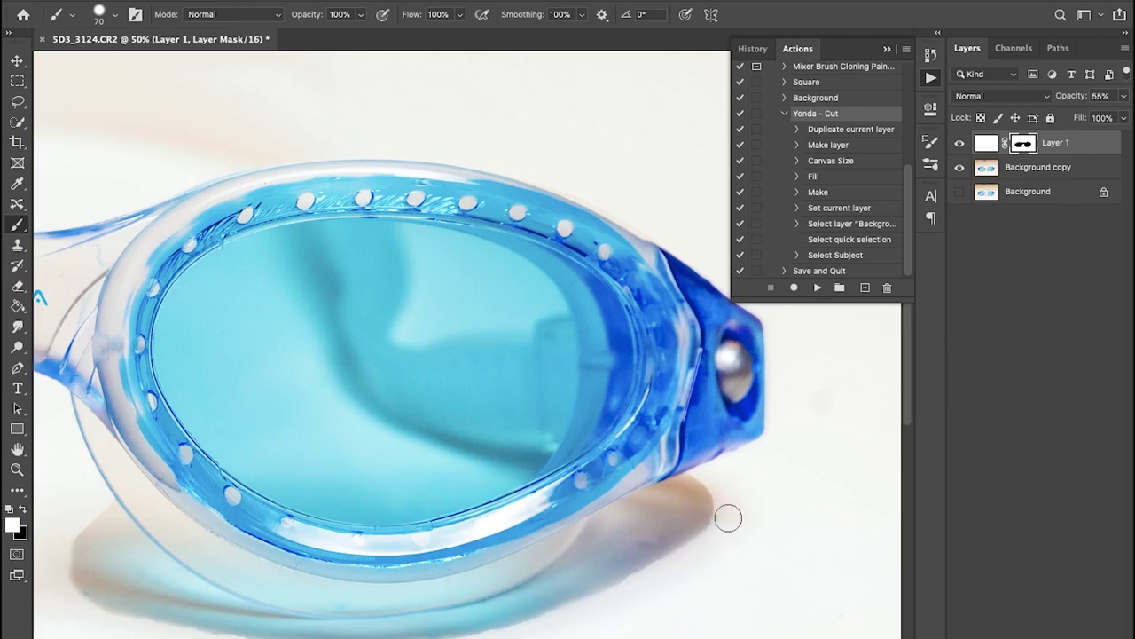
Whiten the tan shadow's corner and soften the left shadow's hard edge and tip, then zoom out
left_click_drag(571, 524, 700, 504)
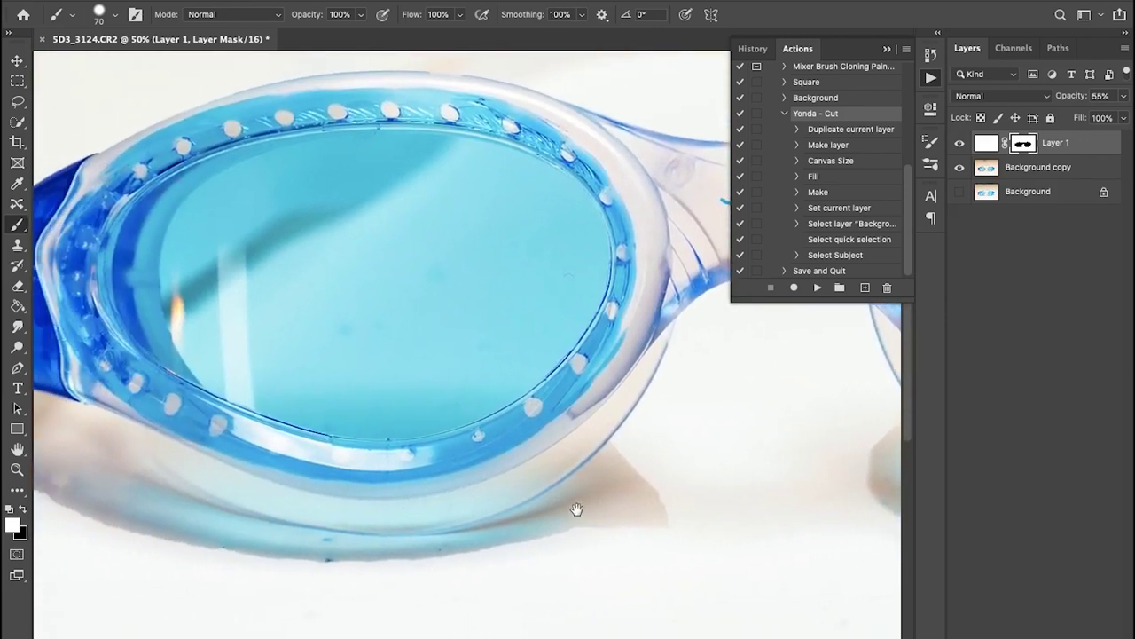
left_click_drag(577, 509, 532, 481)
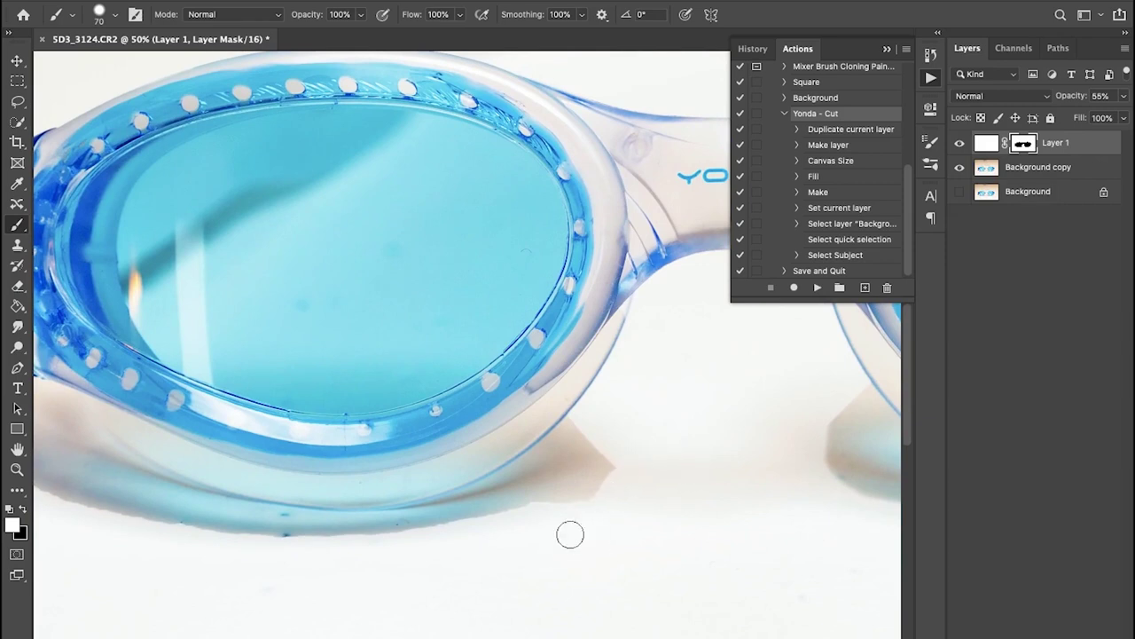
left_click_drag(610, 477, 623, 465)
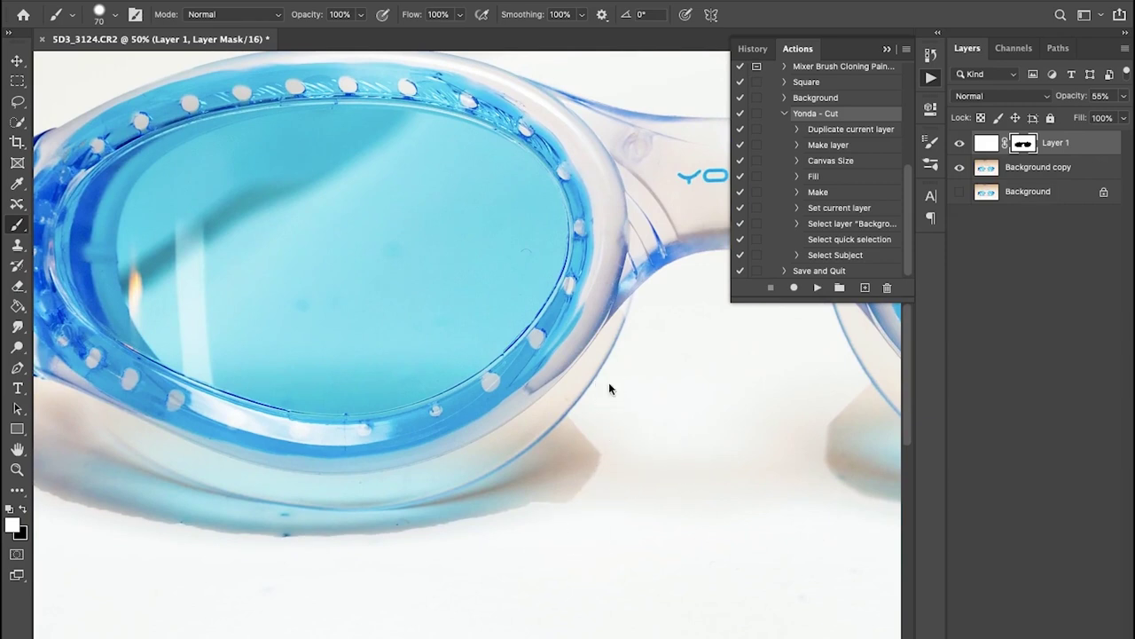
key("bracketright")
key("bracketright")
key("bracketright")
key("bracketright")
key("bracketright")
key("bracketright")
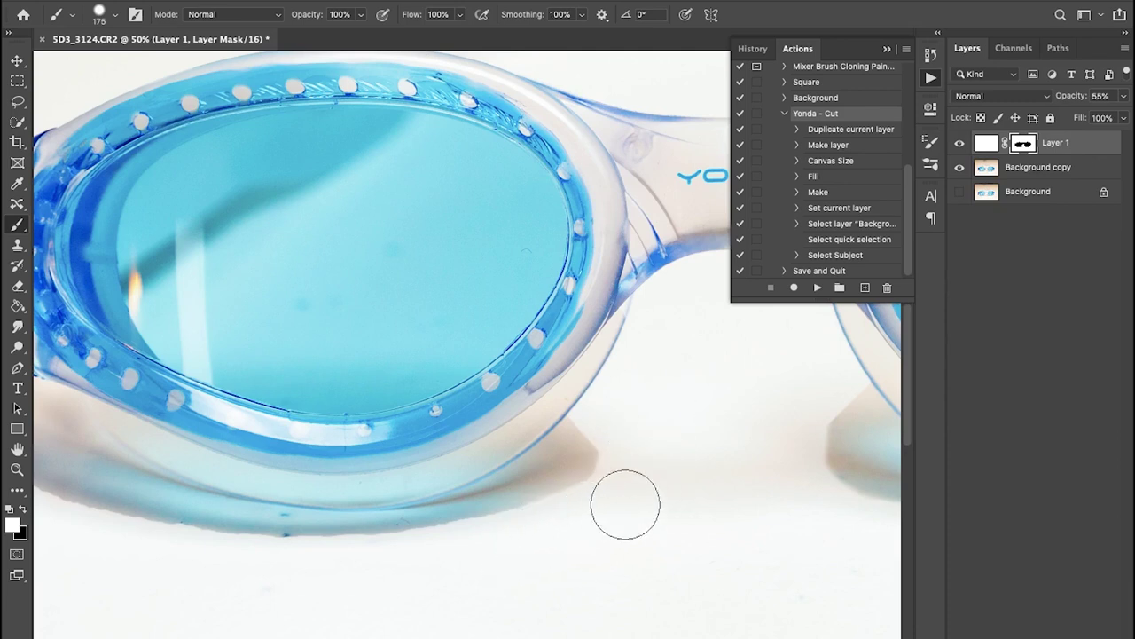
left_click_drag(367, 582, 585, 598)
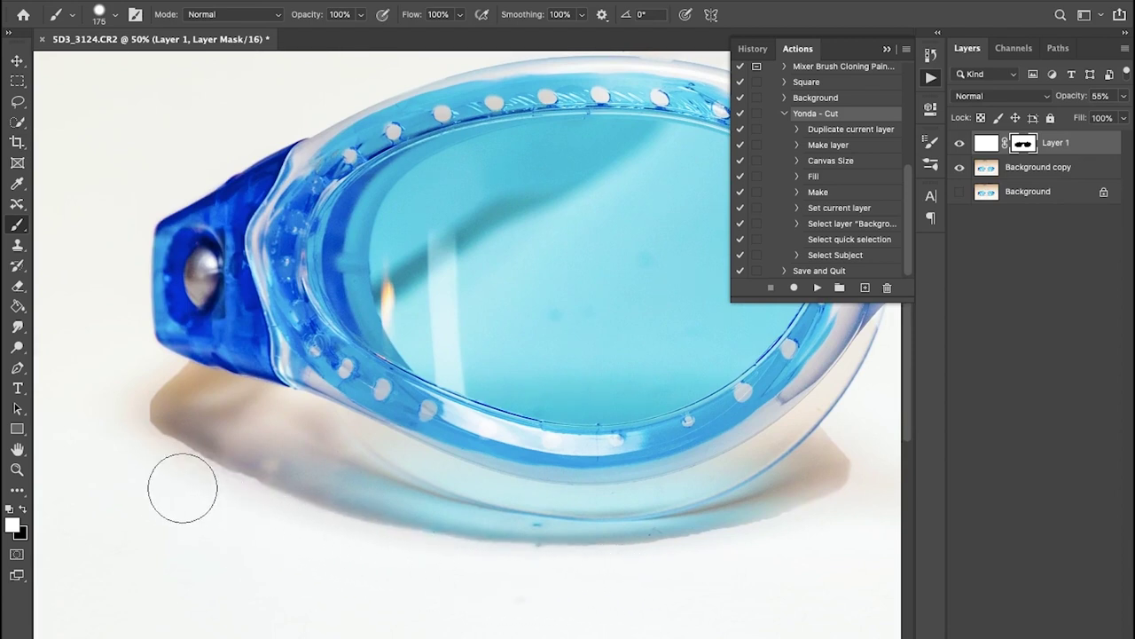
mouse_move(183, 487)
left_mouse_down()
mouse_move(133, 442)
mouse_move(103, 371)
mouse_move(118, 445)
mouse_move(133, 385)
mouse_move(92, 411)
mouse_move(88, 427)
mouse_move(117, 381)
mouse_move(129, 377)
mouse_move(124, 389)
mouse_move(138, 397)
mouse_move(168, 371)
mouse_move(147, 397)
mouse_move(145, 456)
mouse_move(171, 490)
left_mouse_up()
key("bracketleft")
key("bracketleft")
key("bracketleft")
key("bracketleft")
key("bracketleft")
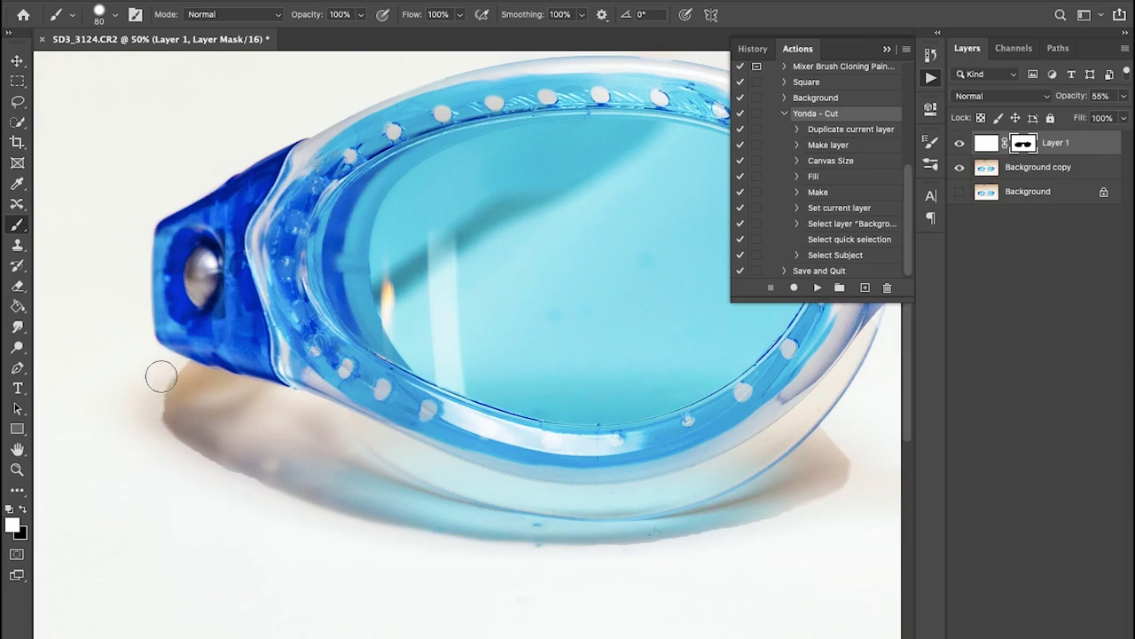
key("ctrl+z")
key("bracketright")
key("bracketright")
key("bracketright")
key("bracketright")
mouse_move(120, 416)
left_mouse_down()
mouse_move(124, 388)
mouse_move(145, 373)
mouse_move(145, 445)
left_mouse_up()
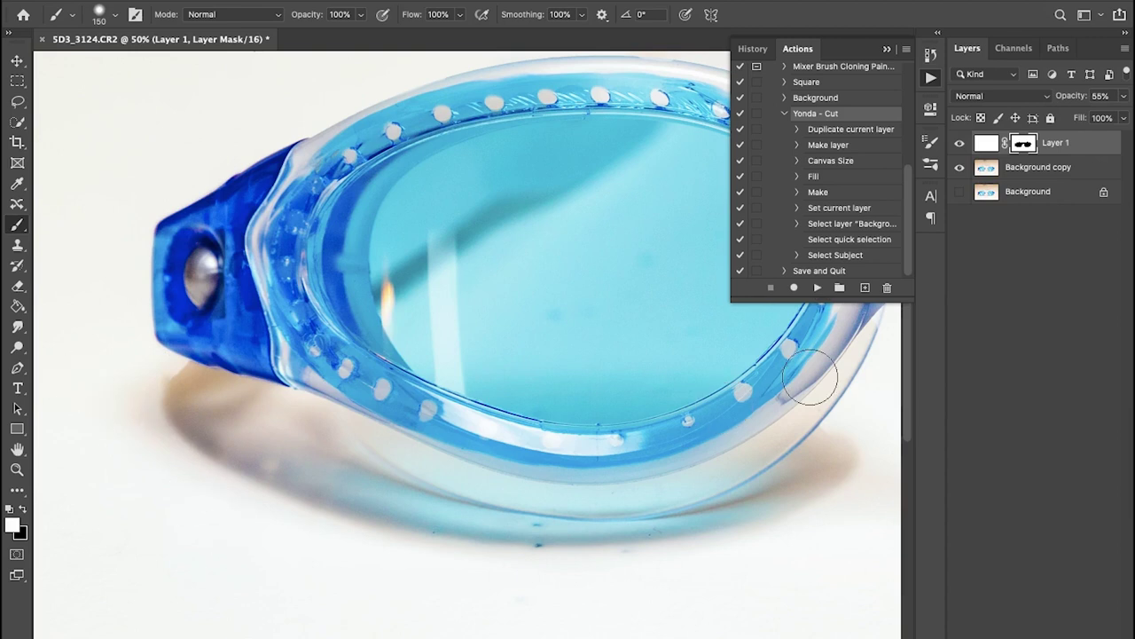
key("ctrl+minus")
key("ctrl+minus")
key("ctrl+minus")
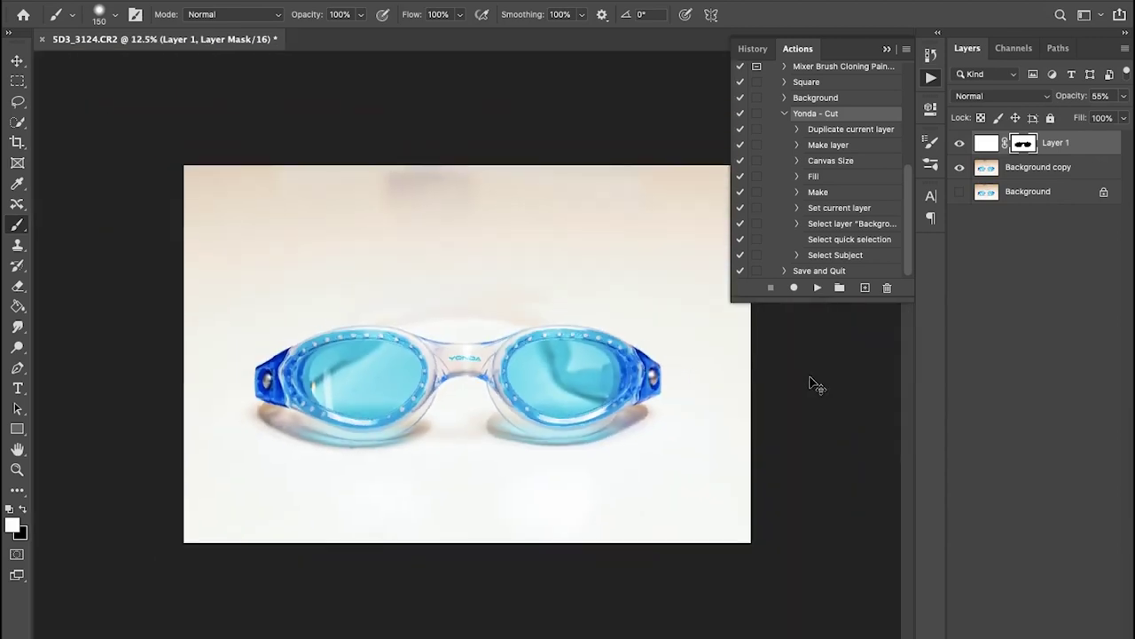
Raise Layer 1's opacity to 100%
left_click(1123, 96)
left_click_drag(1091, 118, 1124, 118)
left_click(1047, 390)
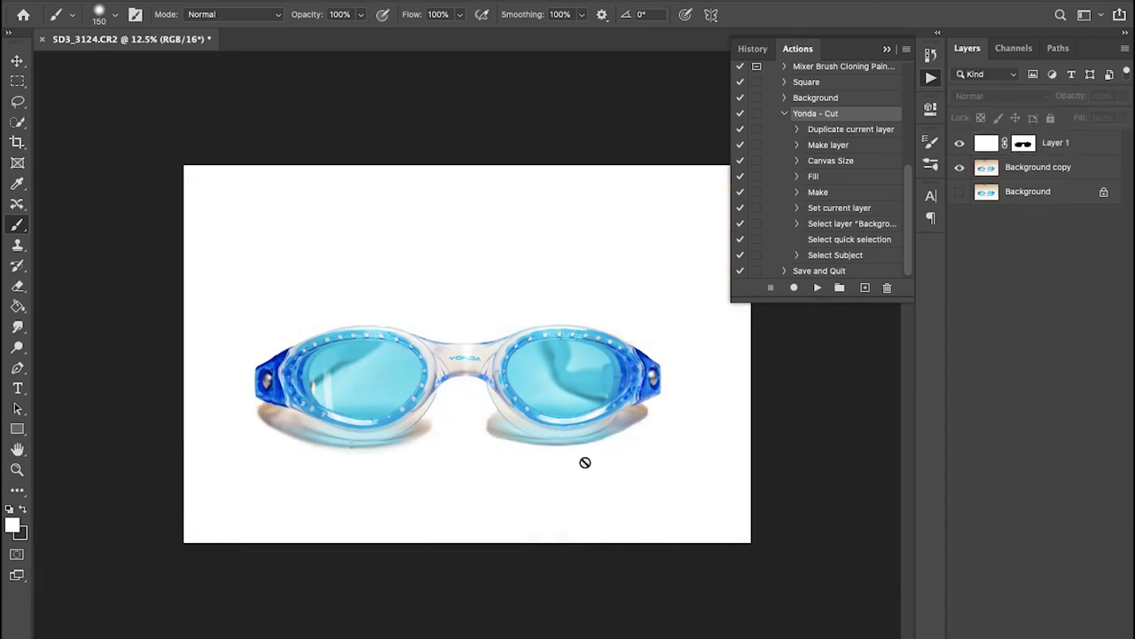
Collapse the Yonda - Cut action set and expand the Save and Quit action set
scroll(487, 440, "up", 3)
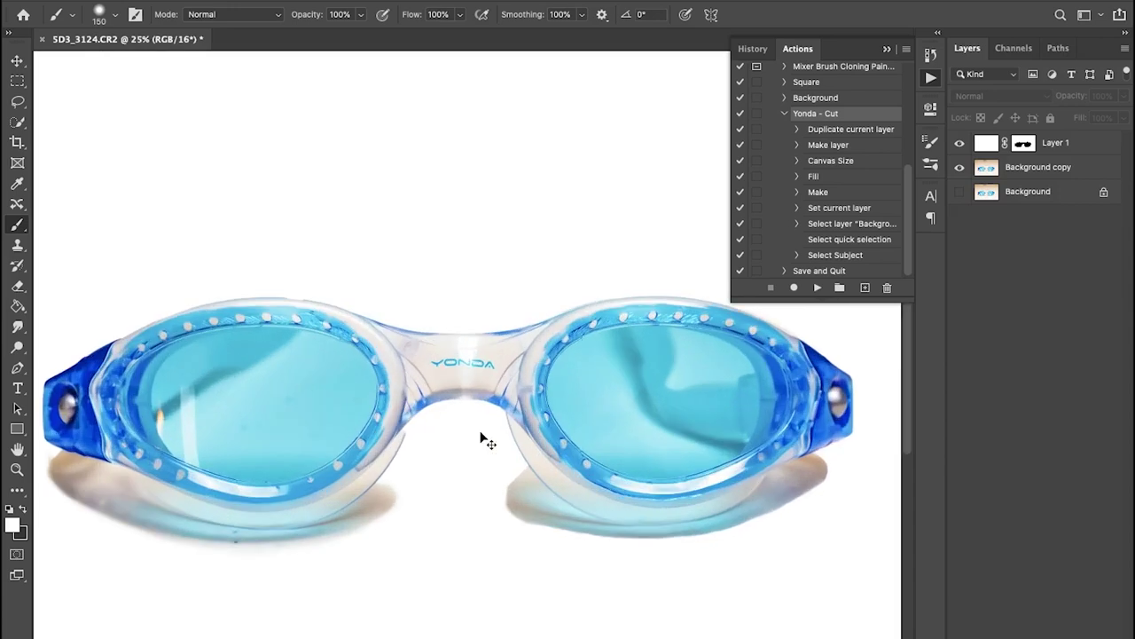
scroll(488, 442, "down", 2)
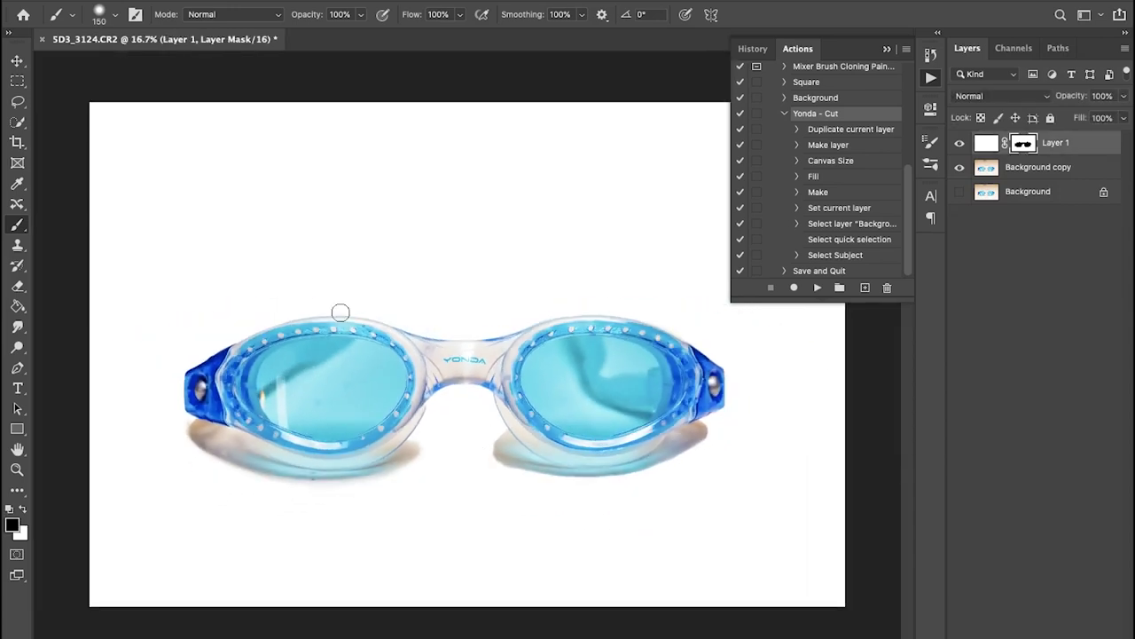
left_click(784, 114)
left_click(819, 270)
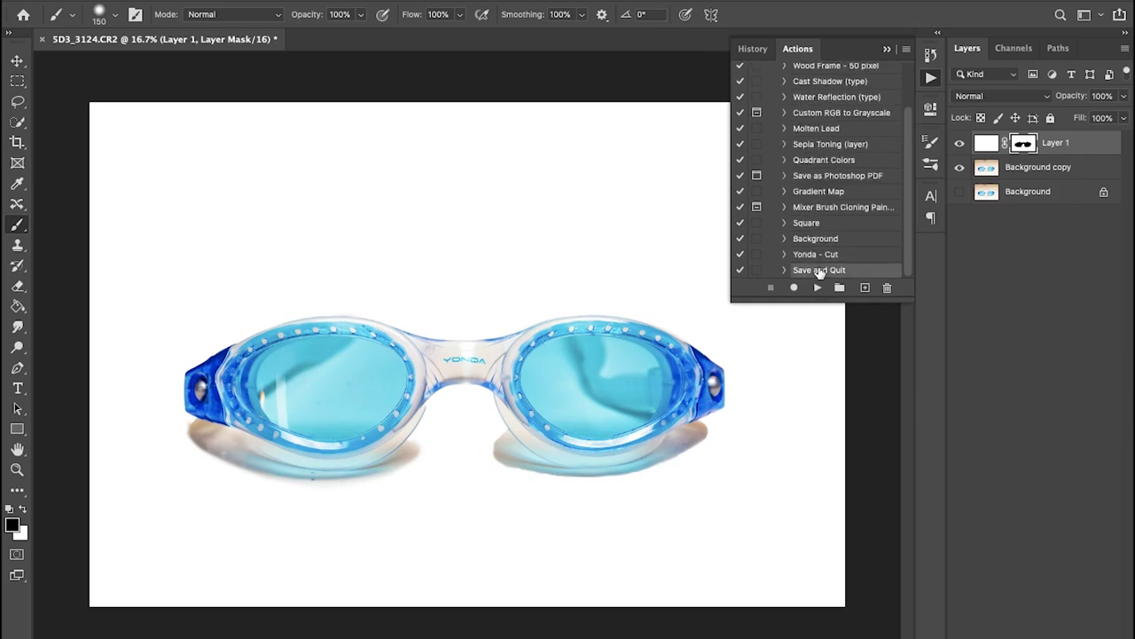
left_click(784, 270)
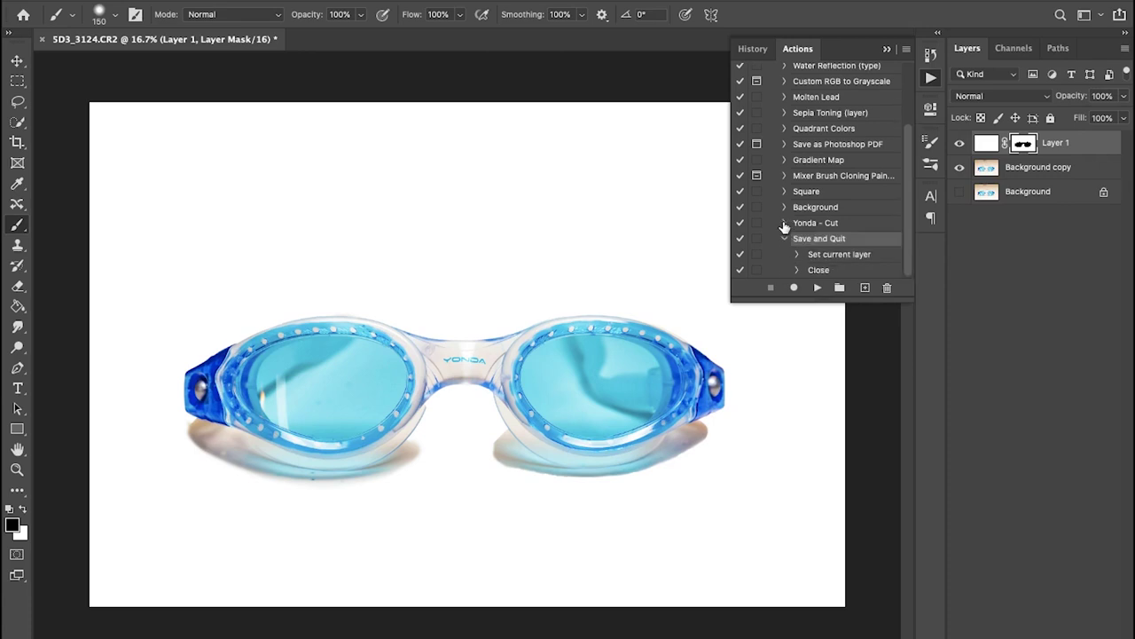
Enter relative canvas increases of 5763 pixels for both width and height in Canvas Size
key("F2")
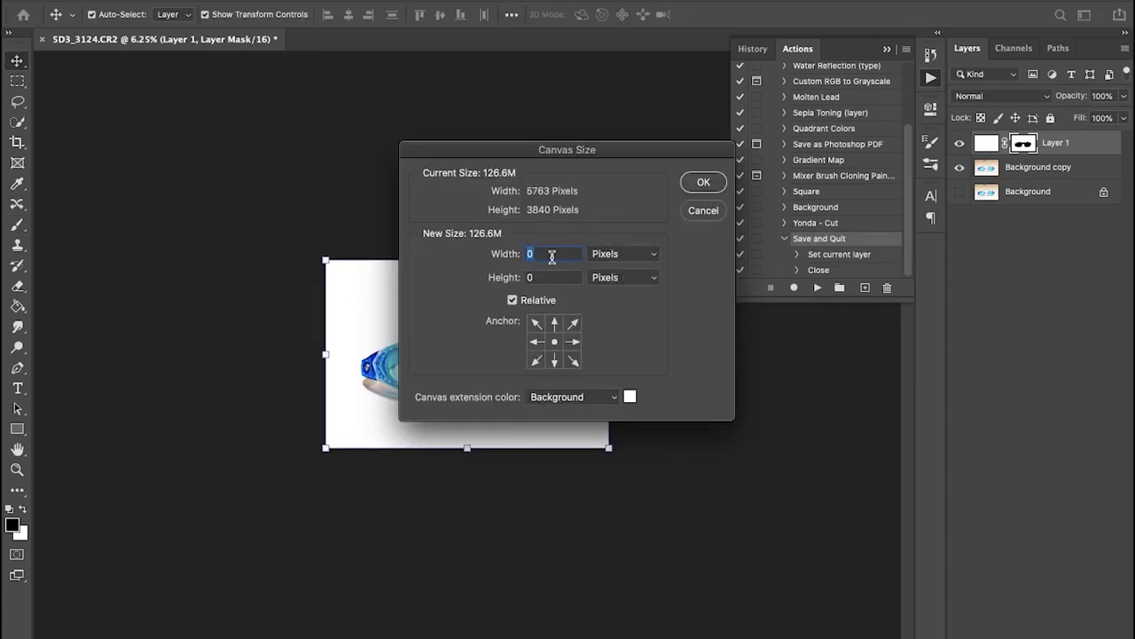
type("57")
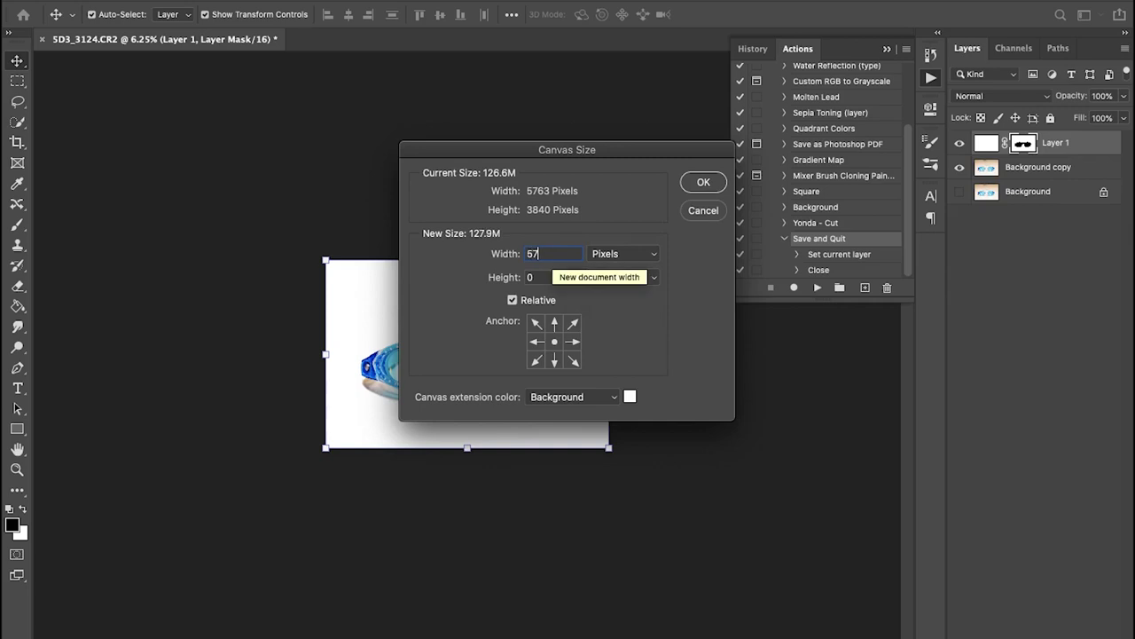
type("63")
key("BackSpace")
key("BackSpace")
type("63")
key("Tab")
type("5763")
Confirm the 5763-pixel relative canvas extension
left_click(703, 183)
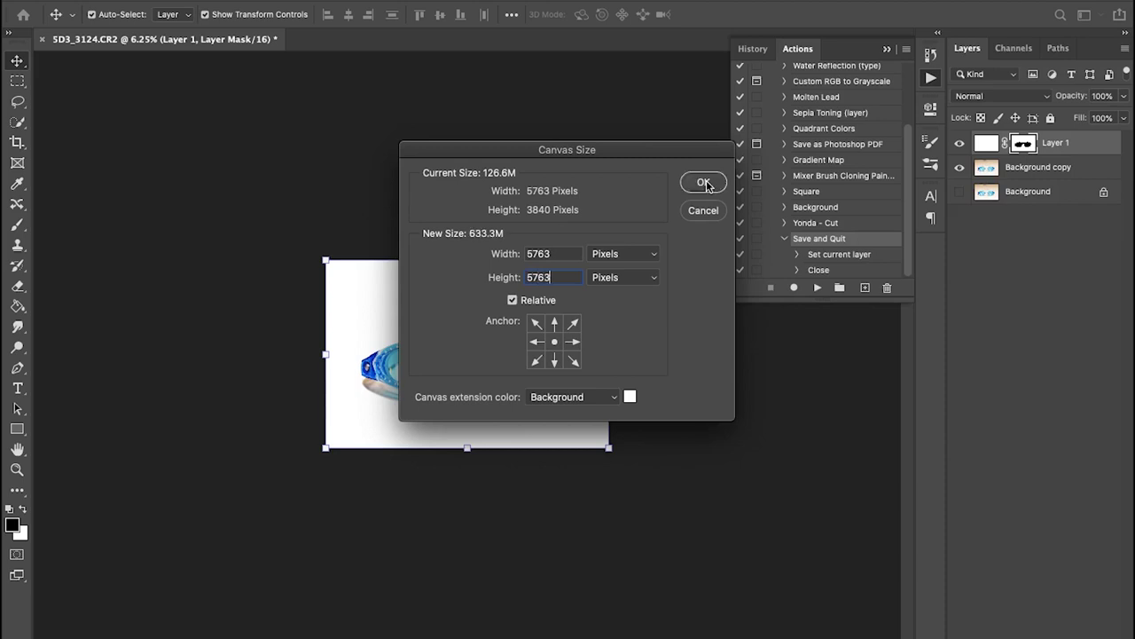